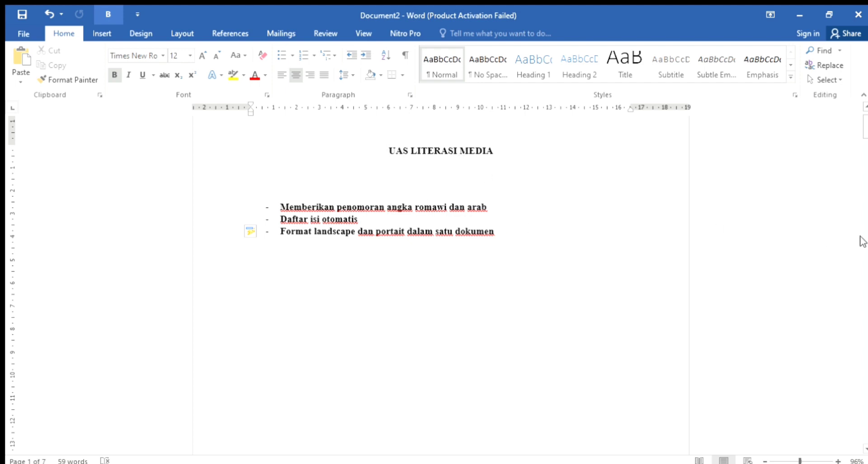
- Push the DAFTAR ISI heading below KATA PENGANTAR onto a new page
{"action": "left_click", "coordinate": [784, 460]}
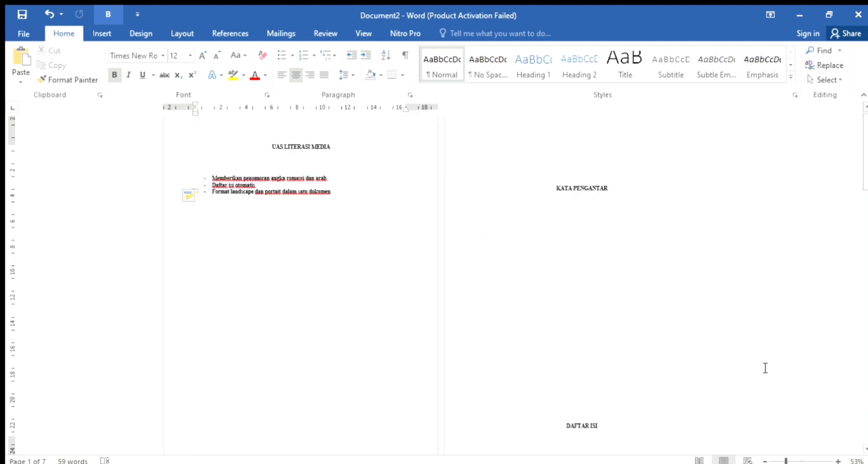
{"action": "left_click", "coordinate": [591, 404]}
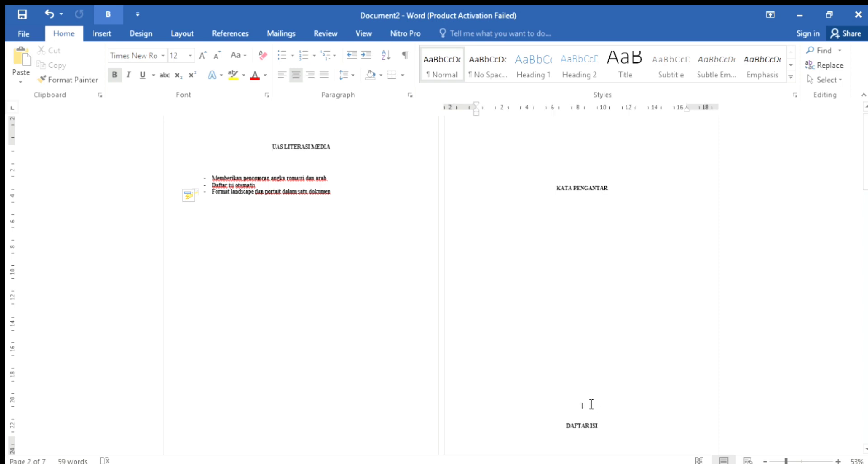
{"action": "key", "text": "ctrl+Return"}
- Review the document's page layout and headings from DAFTAR ISI through the LANDSCAPE page and back to the first page
{"action": "scroll", "coordinate": [866, 329], "scroll_direction": "down", "scroll_amount": 10}
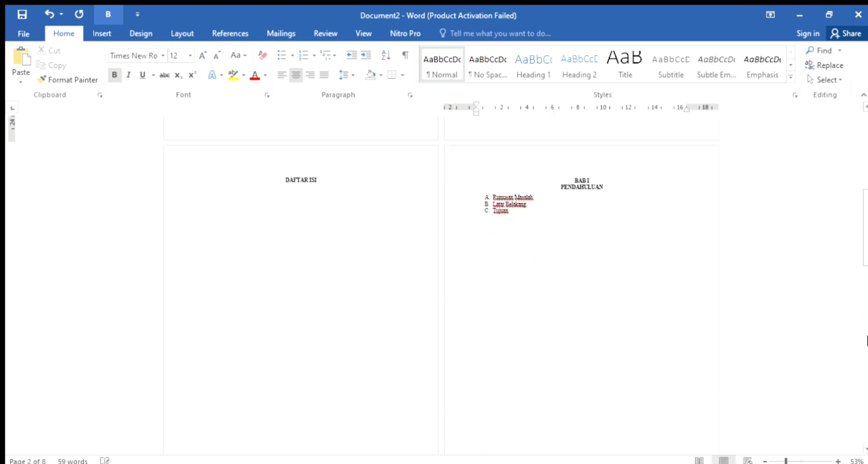
{"action": "scroll", "coordinate": [866, 329], "scroll_direction": "down", "scroll_amount": 8}
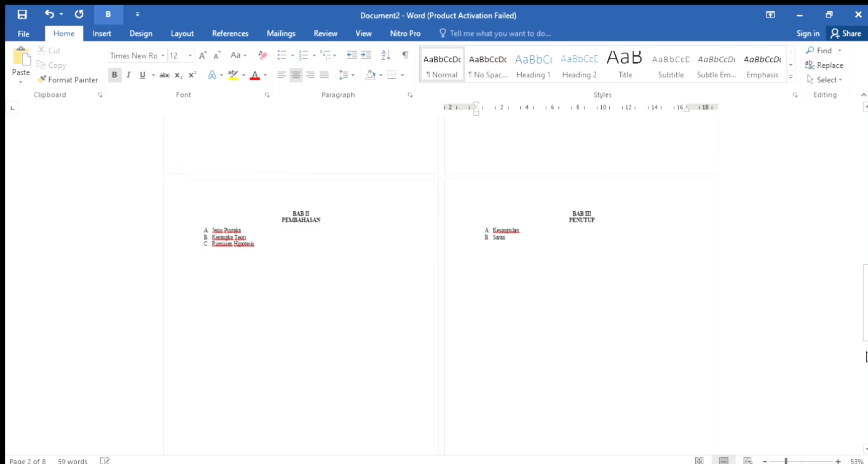
{"action": "scroll", "coordinate": [866, 357], "scroll_direction": "down", "scroll_amount": 4}
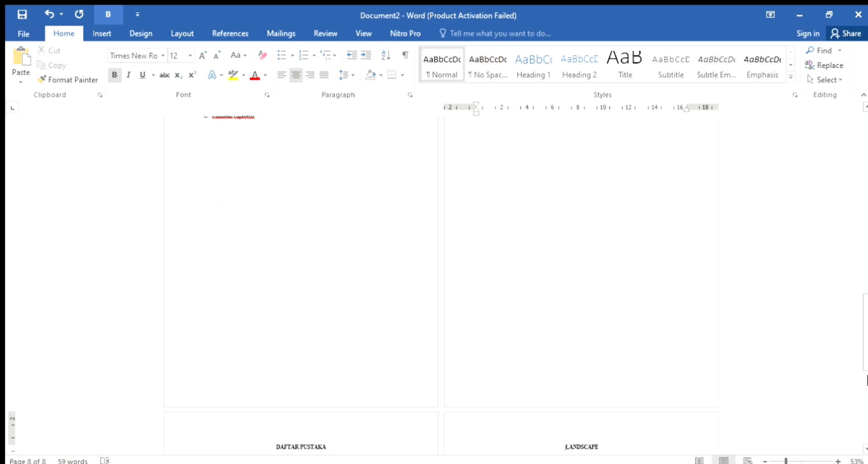
{"action": "scroll", "coordinate": [866, 382], "scroll_direction": "down", "scroll_amount": 10}
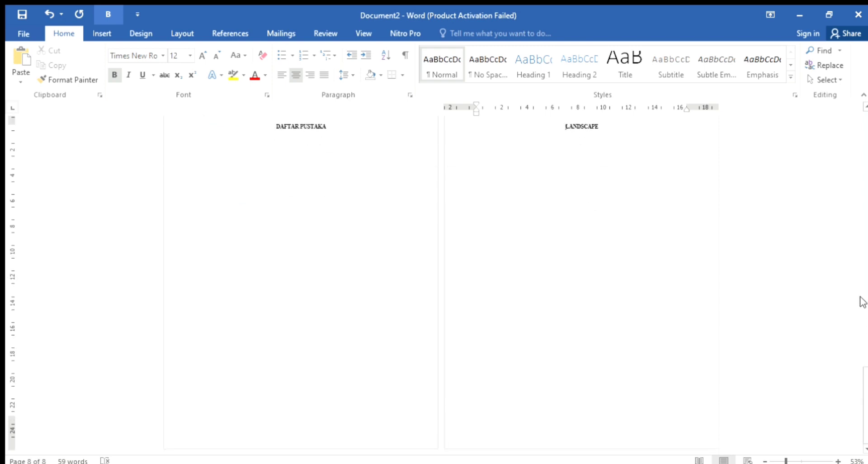
{"action": "scroll", "coordinate": [863, 302], "scroll_direction": "up", "scroll_amount": 20}
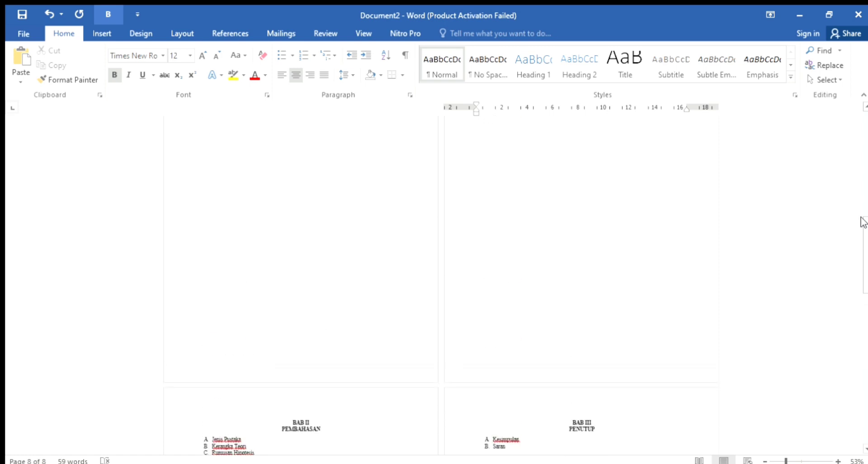
{"action": "left_click", "coordinate": [863, 189]}
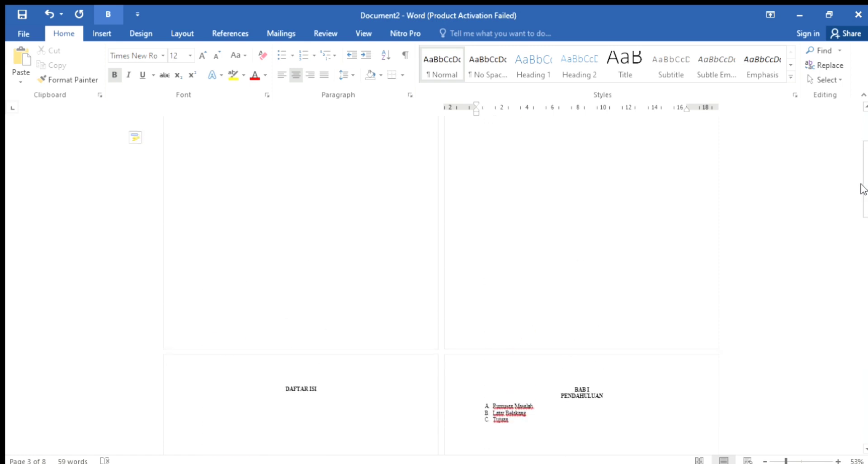
{"action": "left_click", "coordinate": [864, 113]}
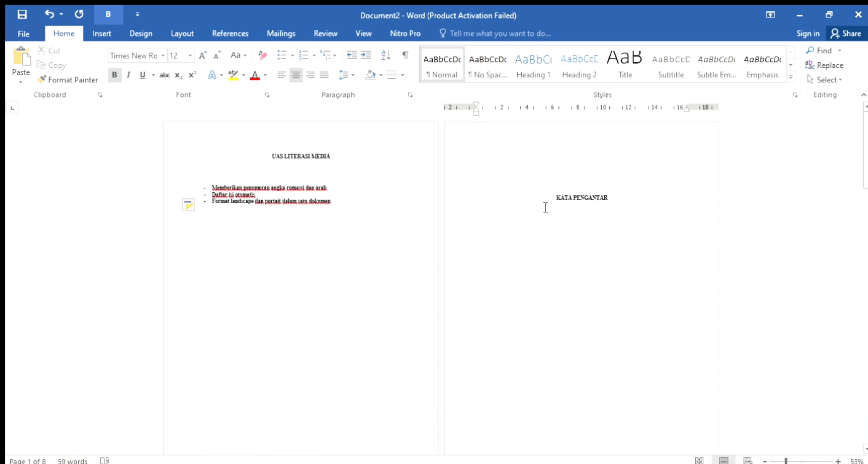
- Delete the blank lines above KATA PENGANTAR so the heading sits at the start of its page
{"action": "left_click", "coordinate": [548, 188]}
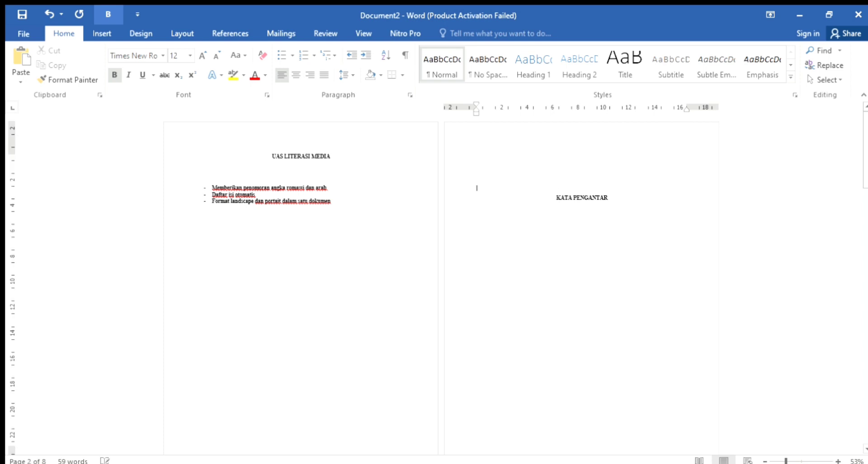
{"action": "key", "text": "BackSpace"}
{"action": "key", "text": "BackSpace"}
{"action": "key", "text": "BackSpace"}
{"action": "key", "text": "BackSpace"}
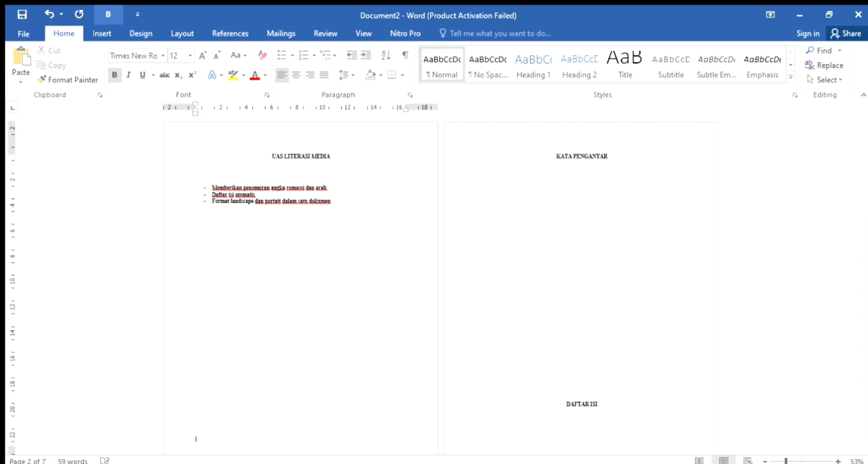
- Add blank lines above the DAFTAR ISI heading until it starts on the following page
{"action": "left_click", "coordinate": [554, 398]}
{"action": "key", "text": "Return"}
{"action": "key", "text": "Return"}
{"action": "key", "text": "Return"}
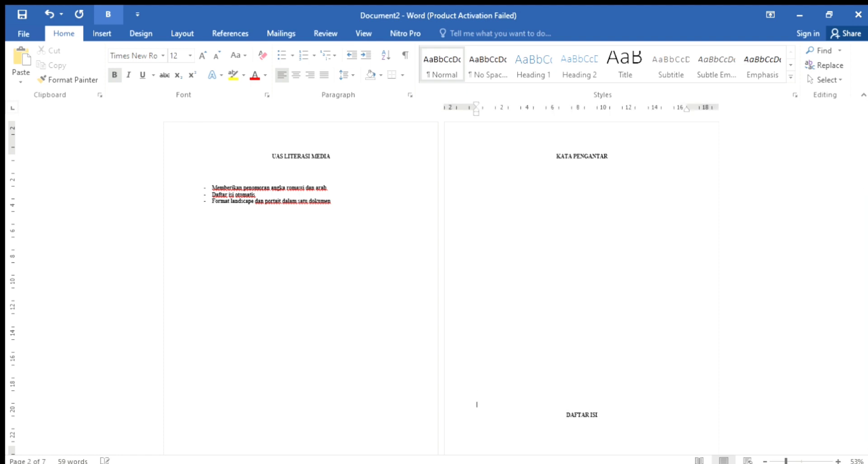
{"action": "key", "text": "Return"}
{"action": "left_click", "coordinate": [866, 335]}
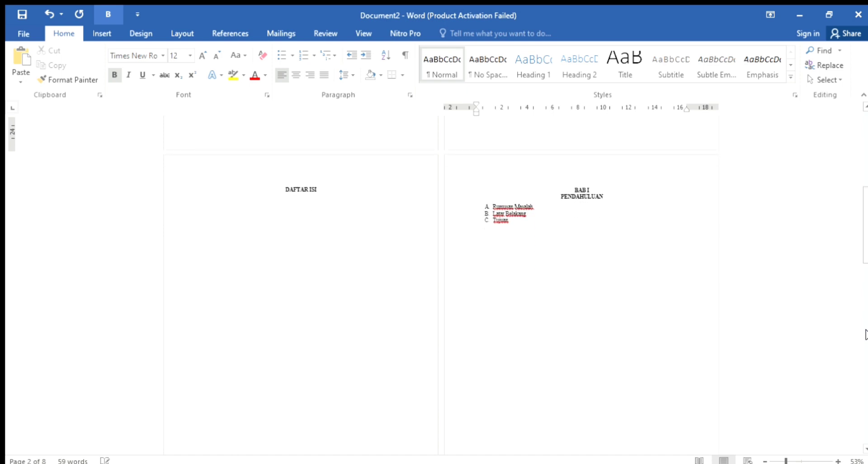
{"action": "left_click", "coordinate": [865, 166]}
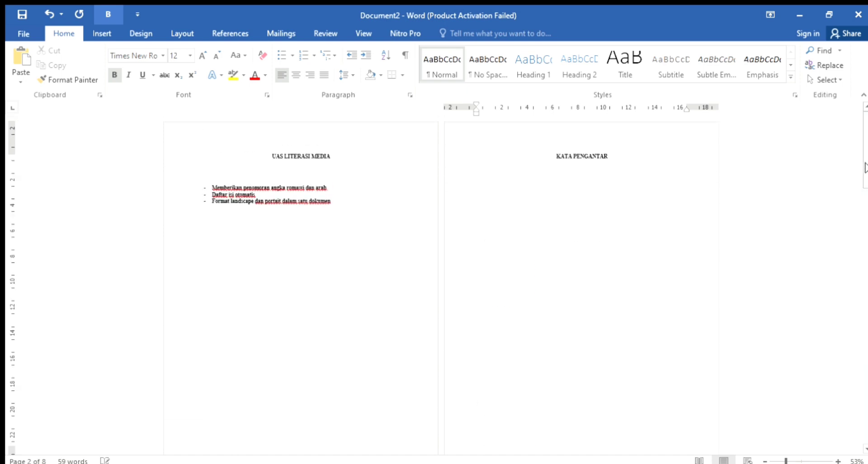
- Insert a section break directly before the KATA PENGANTAR heading
{"action": "left_click", "coordinate": [556, 158]}
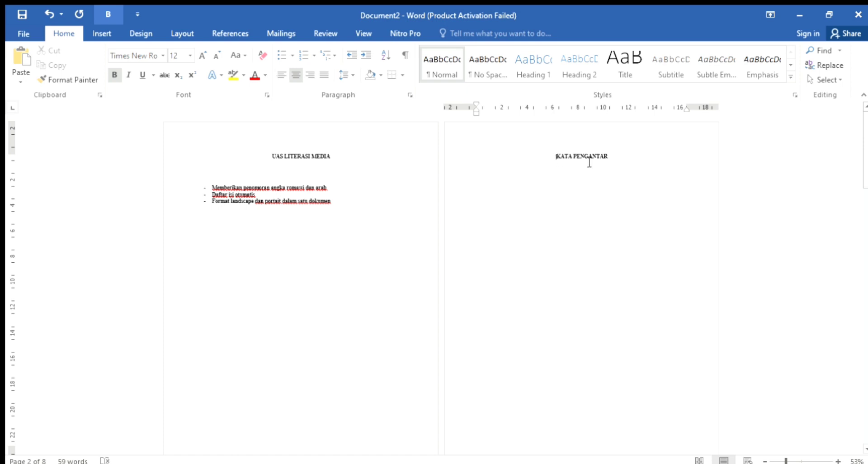
{"action": "left_click", "coordinate": [800, 460]}
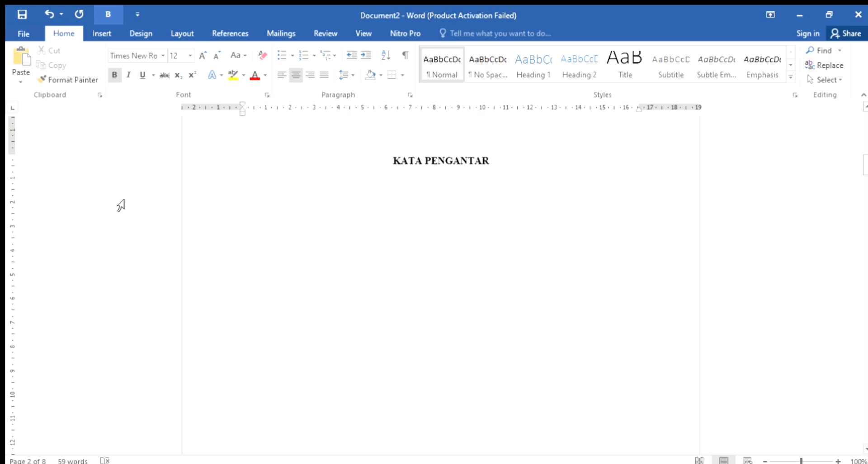
{"action": "left_click", "coordinate": [173, 31]}
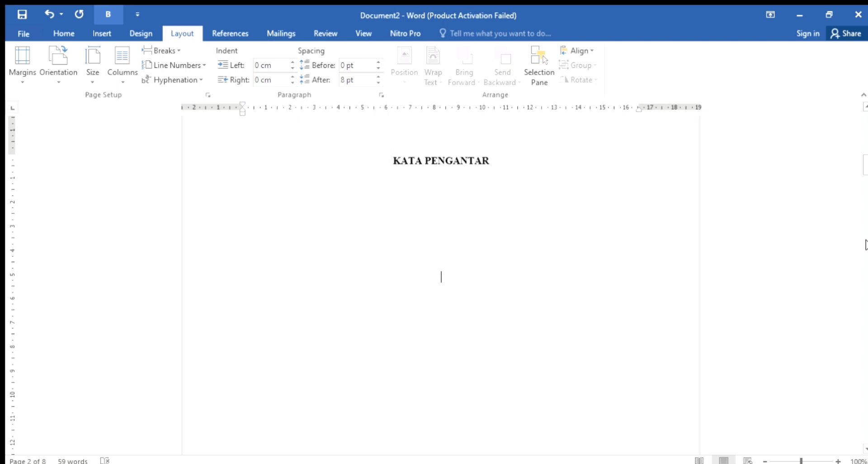
- Insert a centred page number in the footer of the KATA PENGANTAR page
{"action": "key", "text": "Down"}
{"action": "key", "text": "Down"}
{"action": "key", "text": "Down"}
{"action": "key", "text": "Down"}
{"action": "key", "text": "Down"}
{"action": "key", "text": "Down"}
{"action": "key", "text": "Down"}
{"action": "key", "text": "Down"}
{"action": "key", "text": "Down"}
{"action": "key", "text": "Down"}
{"action": "key", "text": "Down"}
{"action": "key", "text": "Down"}
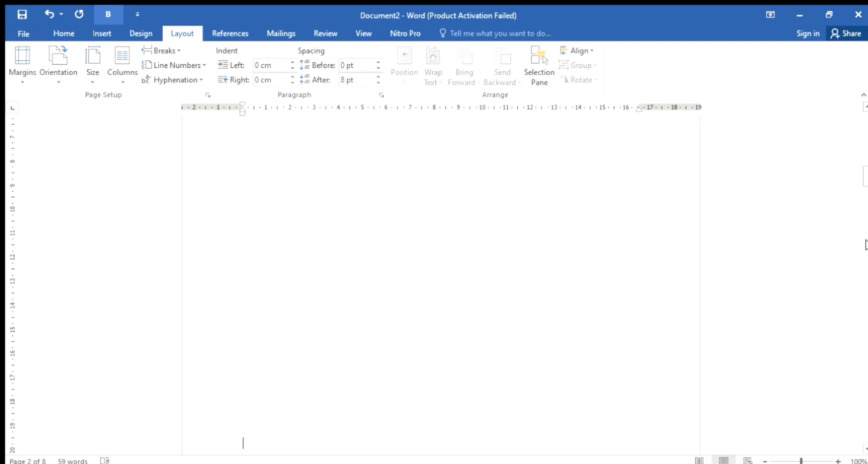
{"action": "key", "text": "Down"}
{"action": "key", "text": "Down"}
{"action": "key", "text": "Down"}
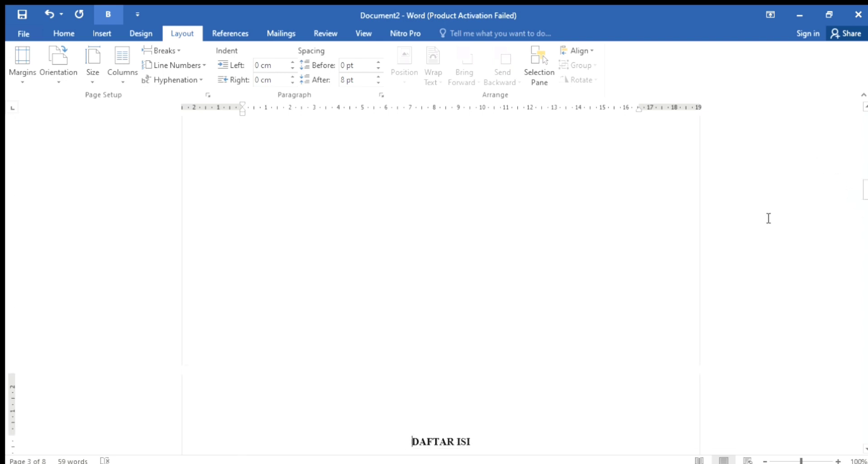
{"action": "double_click", "coordinate": [267, 325]}
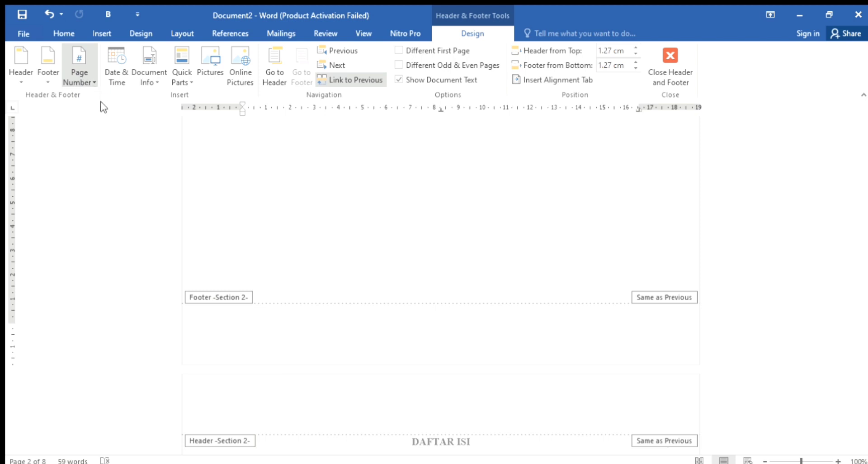
{"action": "left_click", "coordinate": [267, 228]}
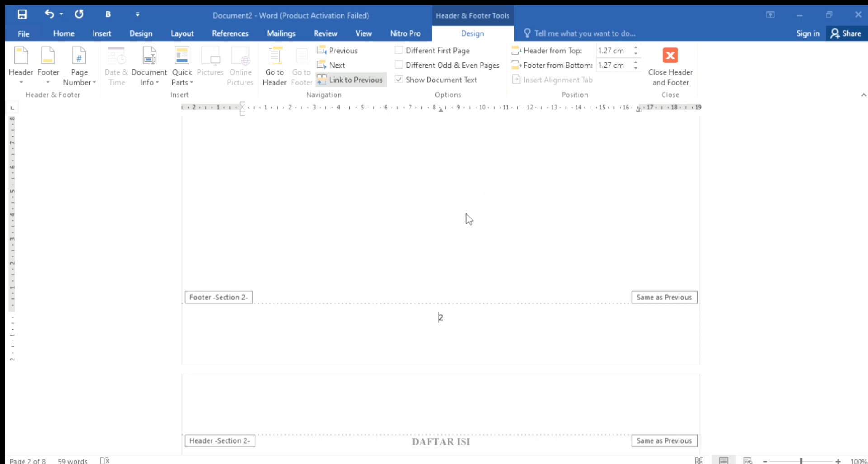
- Format the footer page numbers as lowercase Roman numerals, check them on the following pages, and leave footer editing
{"action": "left_click", "coordinate": [428, 302]}
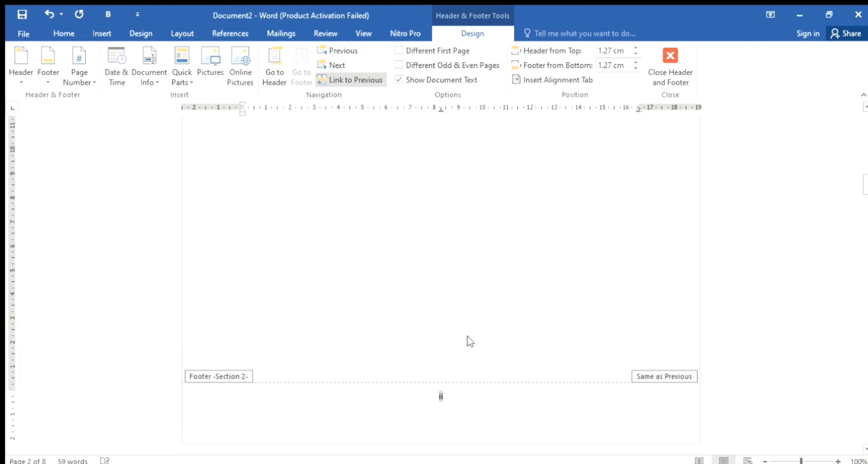
{"action": "scroll", "coordinate": [441, 396], "scroll_direction": "down", "scroll_amount": 10}
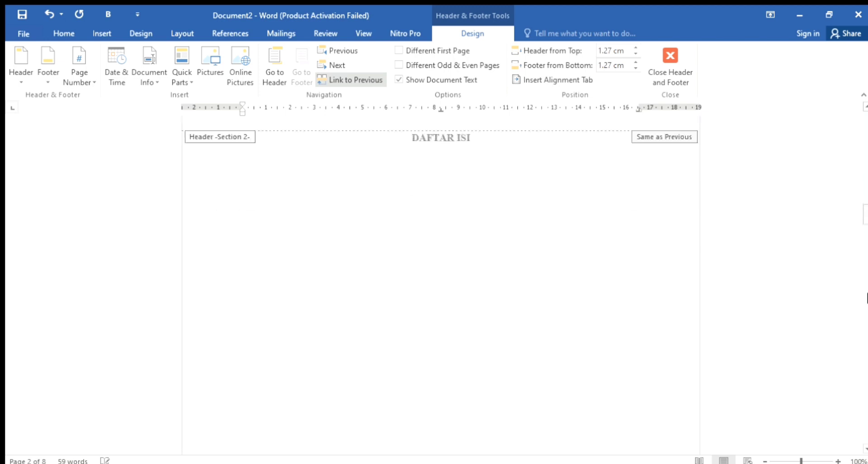
{"action": "scroll", "coordinate": [441, 281], "scroll_direction": "down", "scroll_amount": 5}
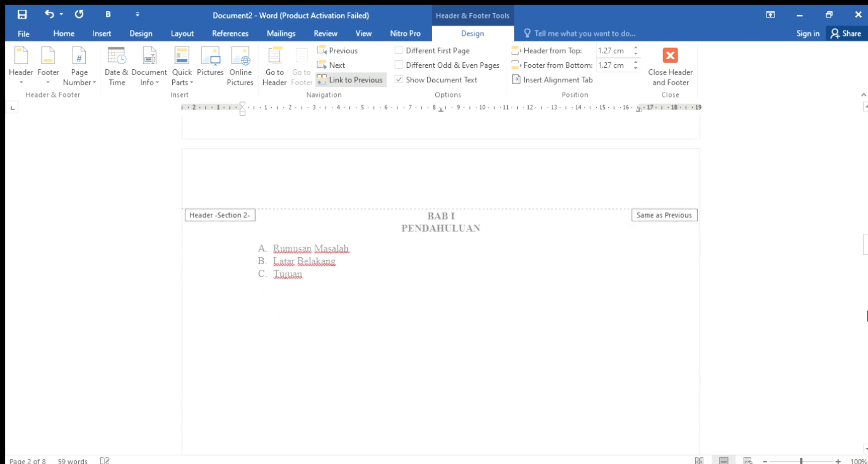
{"action": "scroll", "coordinate": [441, 280], "scroll_direction": "down", "scroll_amount": 4}
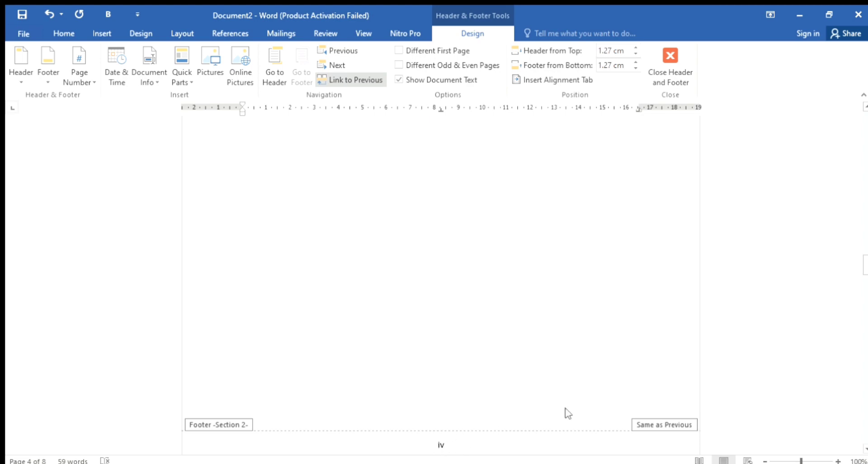
{"action": "scroll", "coordinate": [858, 203], "scroll_direction": "up", "scroll_amount": 4}
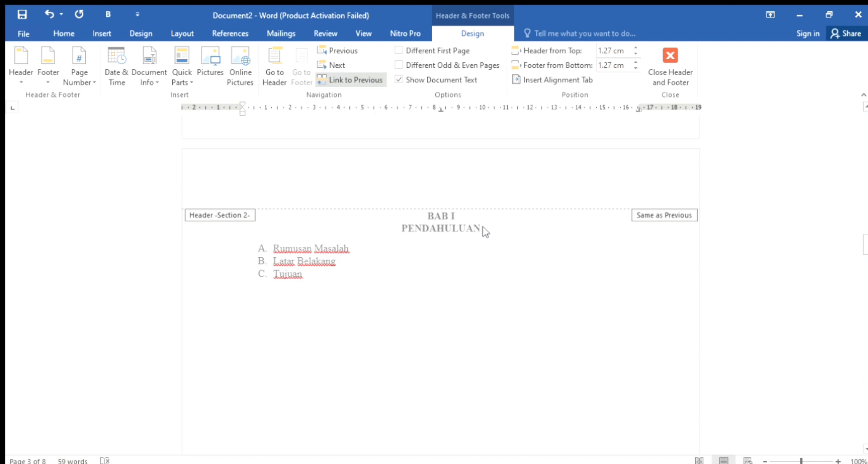
{"action": "left_click", "coordinate": [670, 56]}
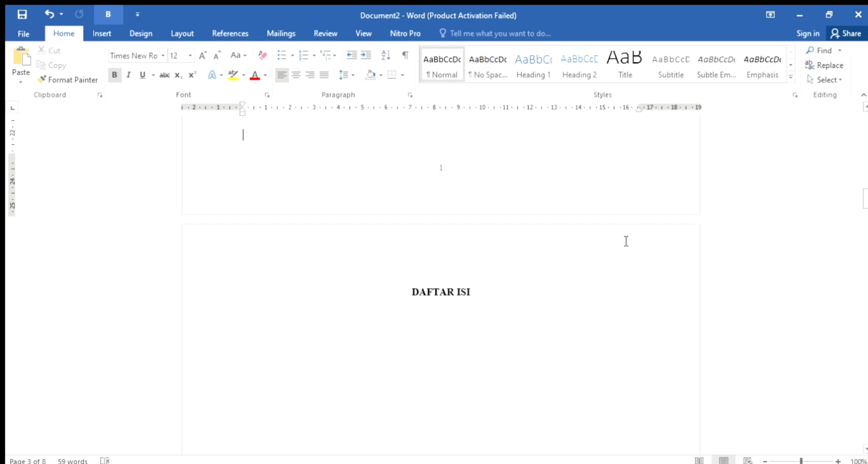
- Insert a section break directly before the BAB I PENDAHULUAN heading
{"action": "scroll", "coordinate": [863, 274], "scroll_direction": "down", "scroll_amount": 15}
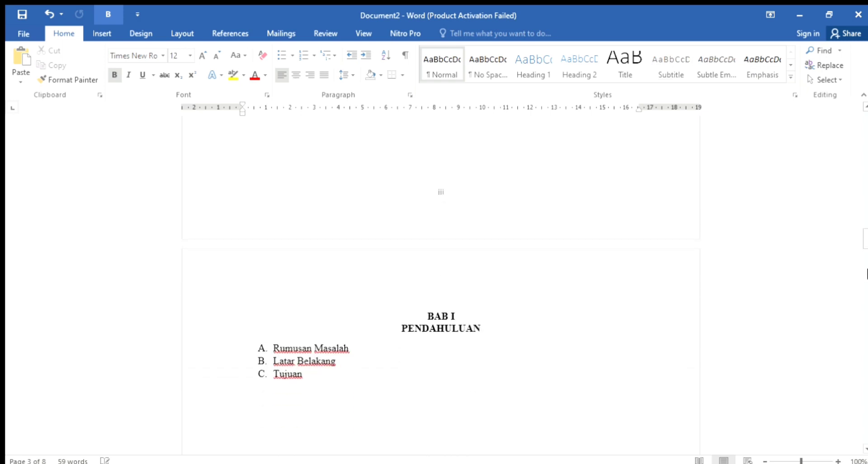
{"action": "left_click", "coordinate": [427, 316]}
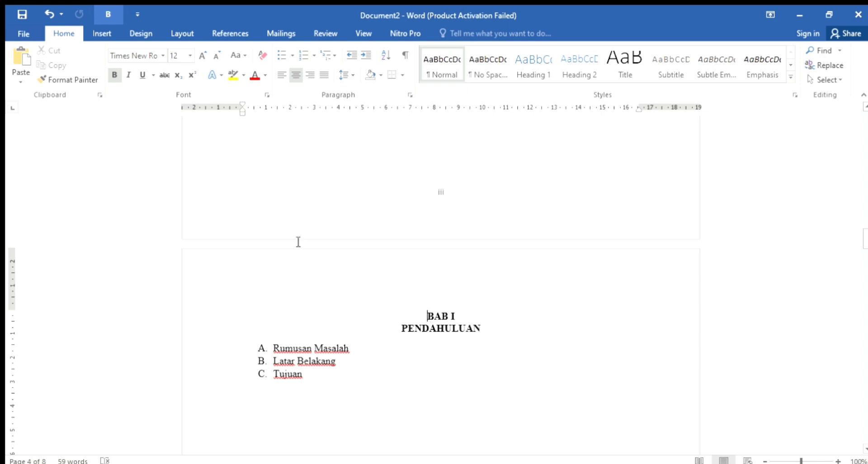
{"action": "left_click", "coordinate": [167, 28]}
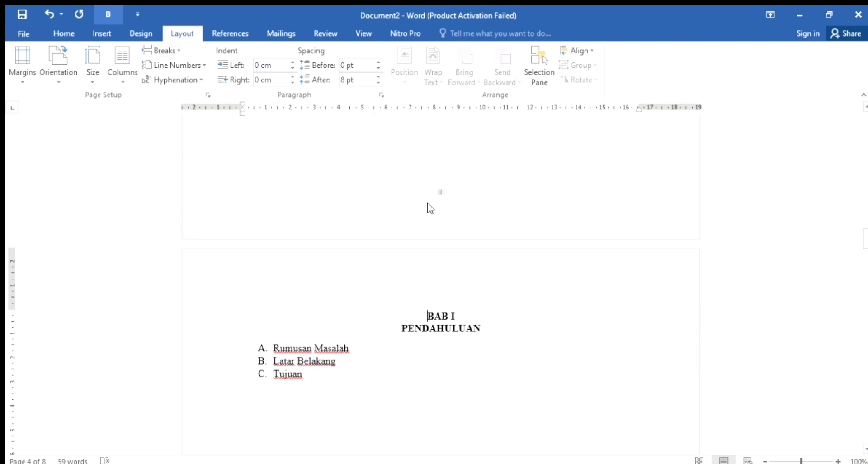
- Format the page numbers of the section beginning with BAB I as Arabic numerals starting at 1, and check the following pages
{"action": "left_click", "coordinate": [864, 312]}
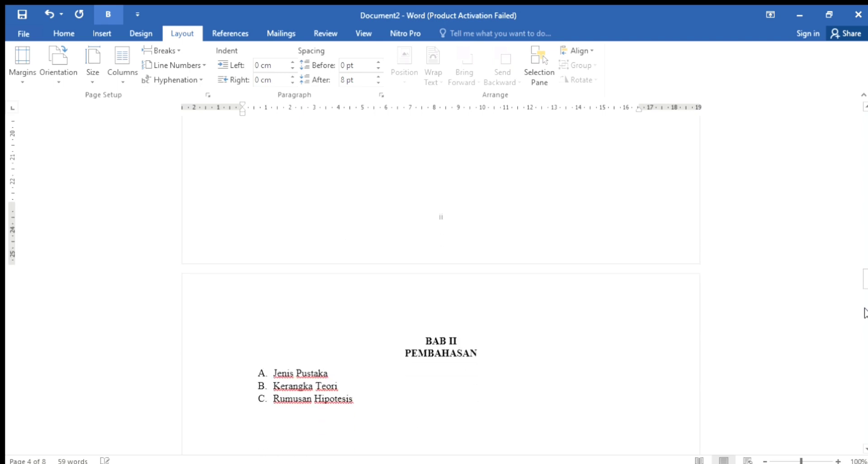
{"action": "double_click", "coordinate": [392, 215]}
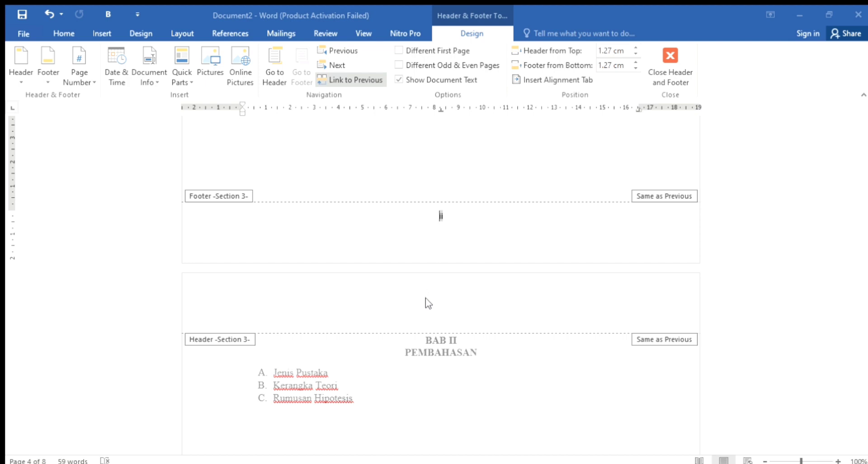
{"action": "key", "text": "ctrl+z"}
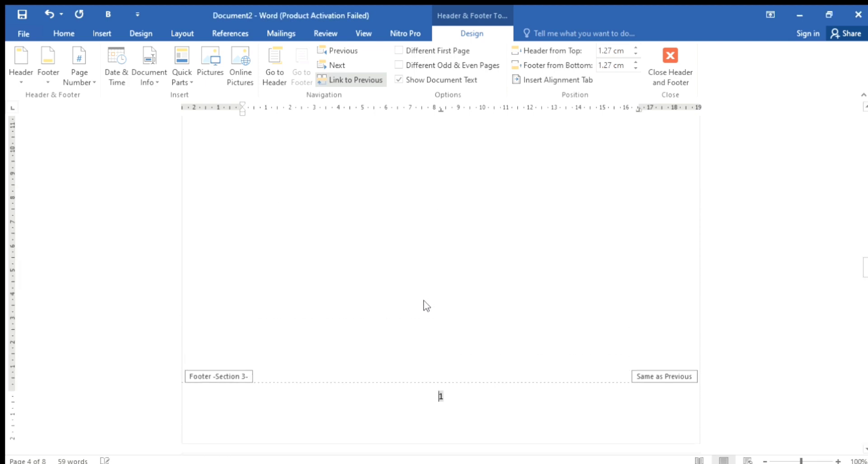
{"action": "scroll", "coordinate": [860, 316], "scroll_direction": "down", "scroll_amount": 10}
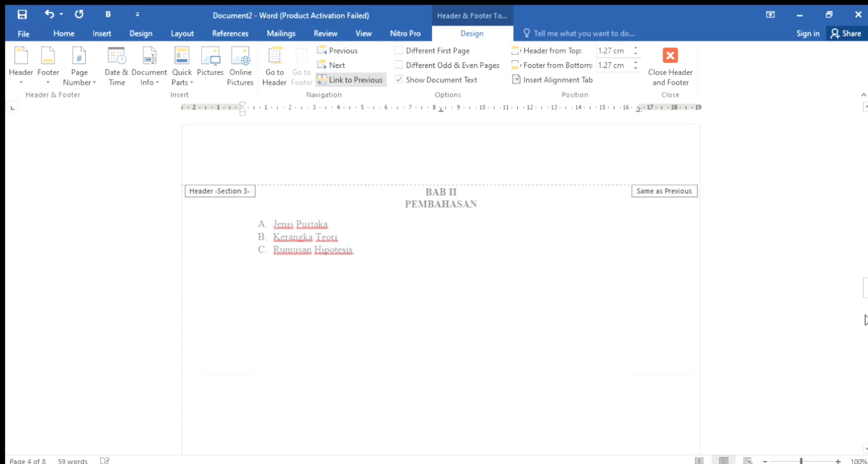
{"action": "scroll", "coordinate": [865, 342], "scroll_direction": "down", "scroll_amount": 10}
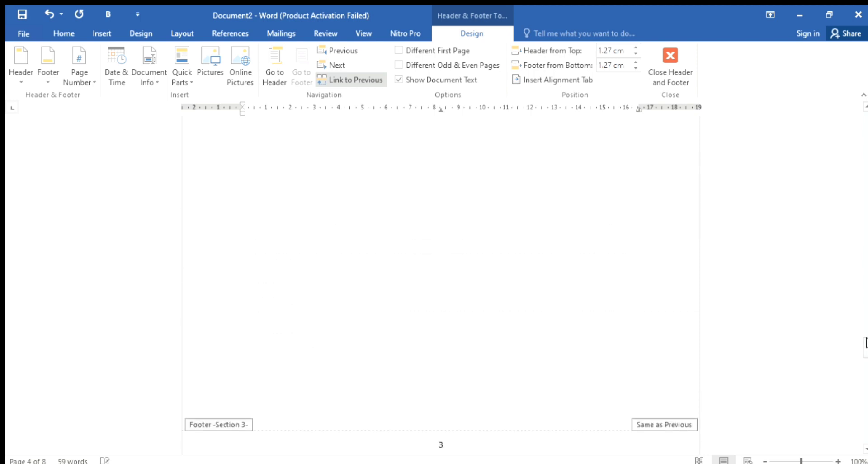
- Check the page numbers in the BAB I section through to the document's last page and leave footer editing
{"action": "scroll", "coordinate": [866, 357], "scroll_direction": "down", "scroll_amount": 8}
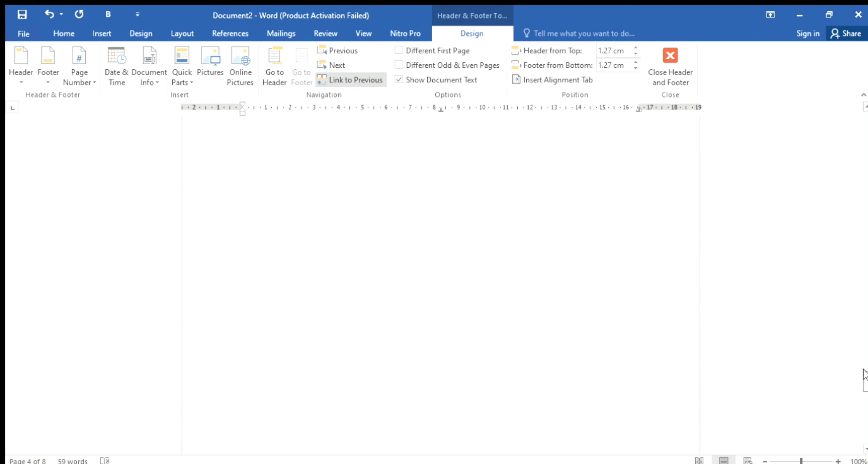
{"action": "left_click_drag", "start_coordinate": [865, 363], "coordinate": [867, 405]}
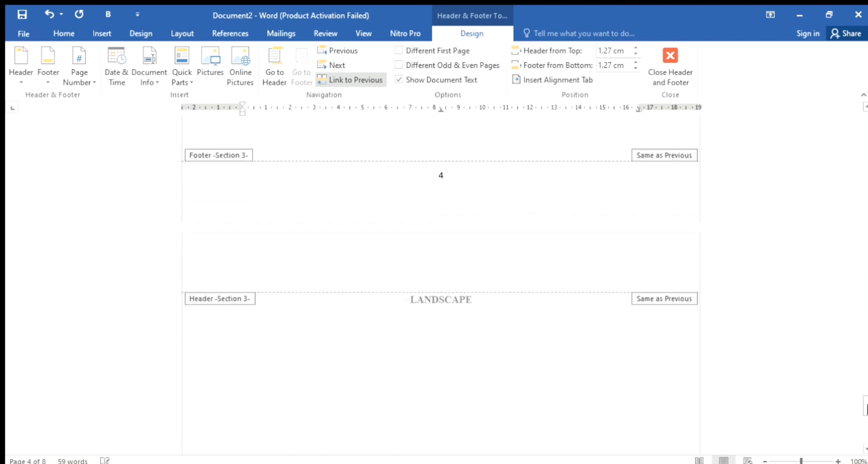
{"action": "left_click", "coordinate": [865, 436]}
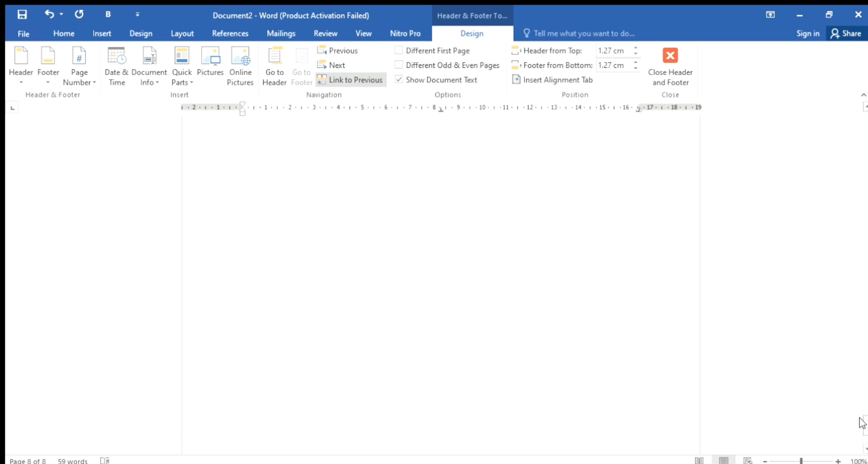
{"action": "left_click", "coordinate": [864, 442]}
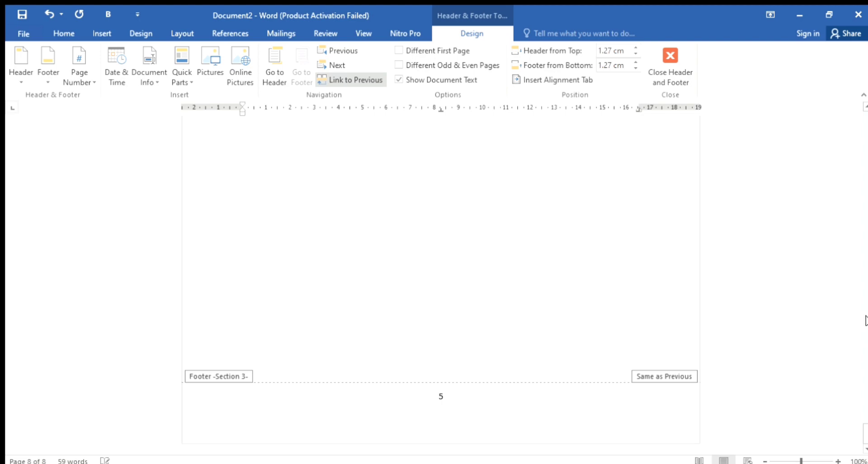
{"action": "left_click", "coordinate": [864, 315]}
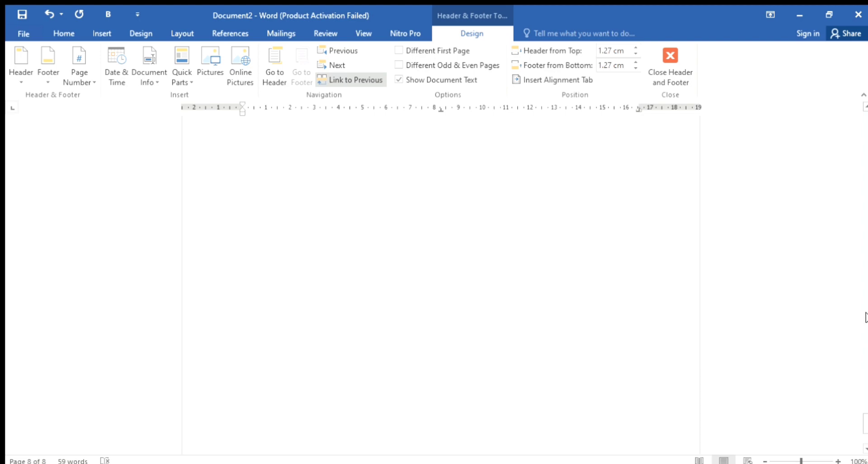
{"action": "left_click", "coordinate": [666, 62]}
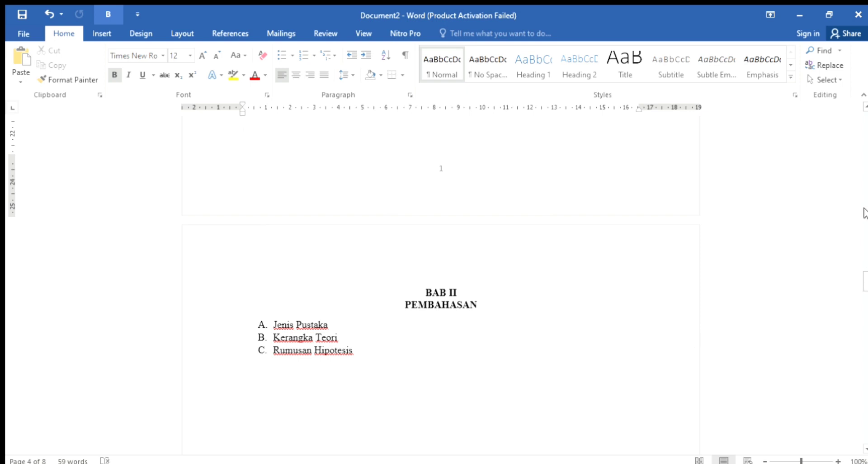
- Review the page numbers backwards from the BAB II page through the front matter to the cover page
{"action": "left_click", "coordinate": [864, 208]}
{"action": "left_click", "coordinate": [864, 190]}
{"action": "left_click", "coordinate": [863, 190]}
{"action": "left_click", "coordinate": [863, 189]}
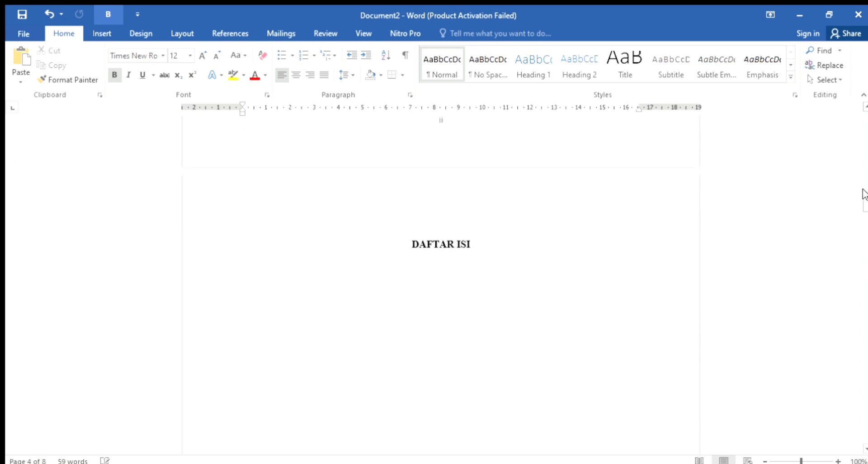
{"action": "left_click", "coordinate": [863, 178]}
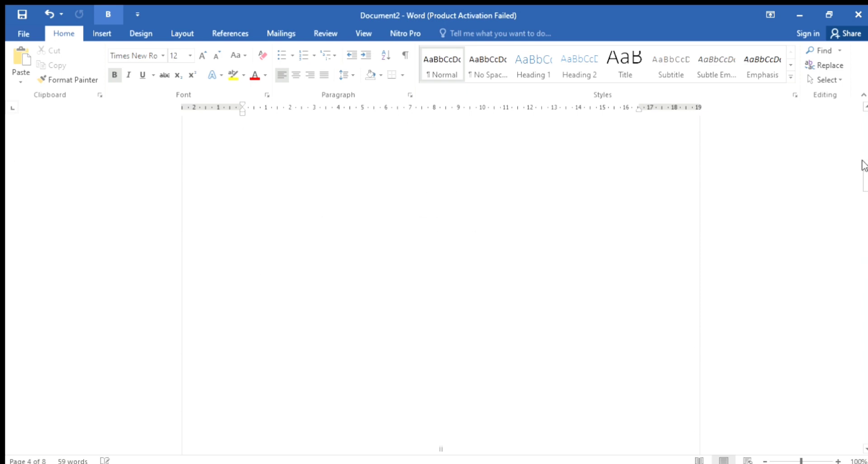
{"action": "left_click", "coordinate": [863, 158]}
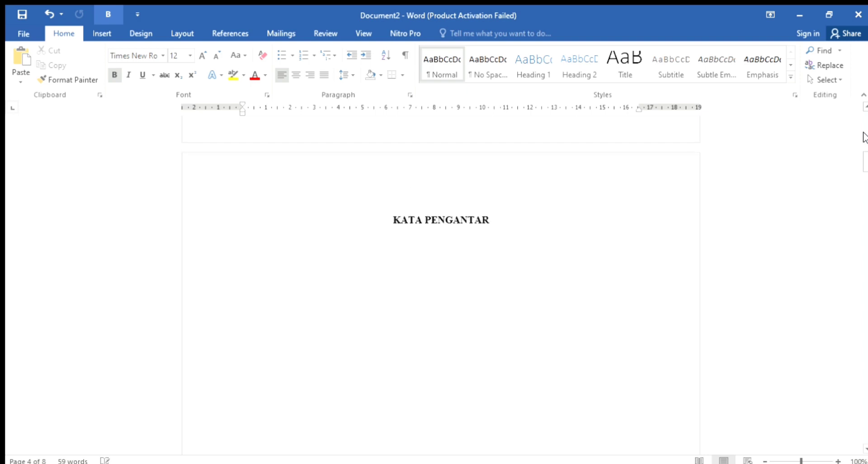
{"action": "left_click", "coordinate": [864, 137]}
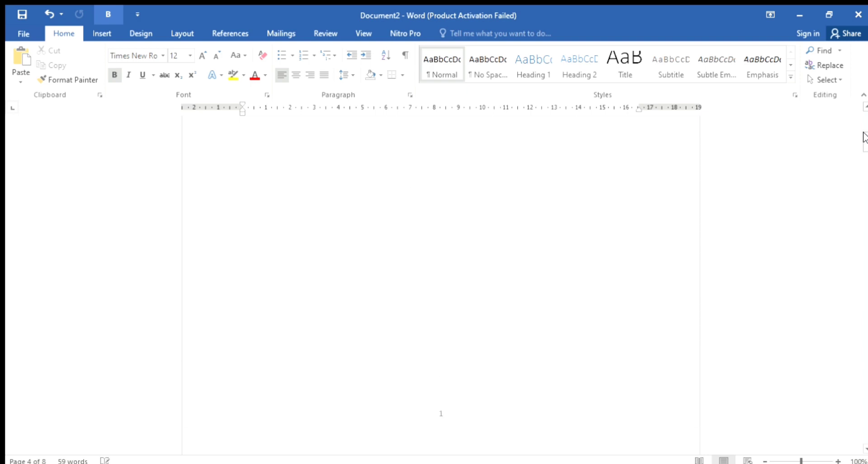
{"action": "left_click", "coordinate": [375, 404]}
{"action": "double_click", "coordinate": [378, 403]}
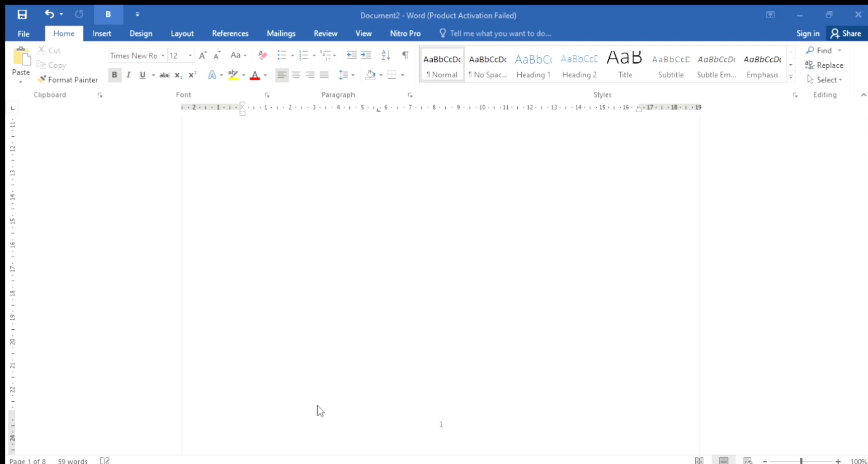
{"action": "key", "text": "ctrl+z"}
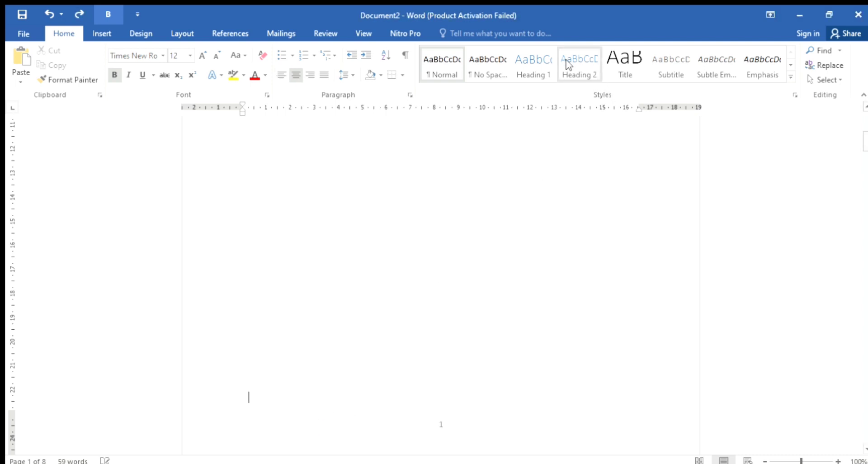
{"action": "double_click", "coordinate": [342, 382]}
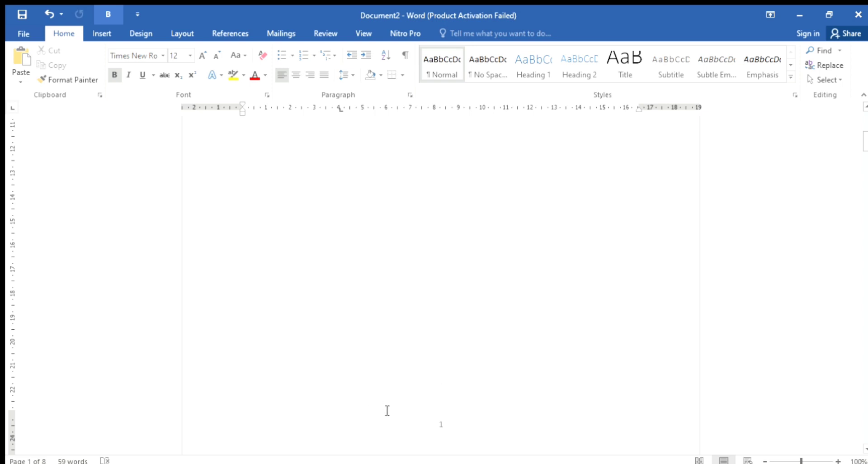
- Remove the page number from the cover page by enabling a different first page for Section 1, and leave footer editing
{"action": "double_click", "coordinate": [264, 440]}
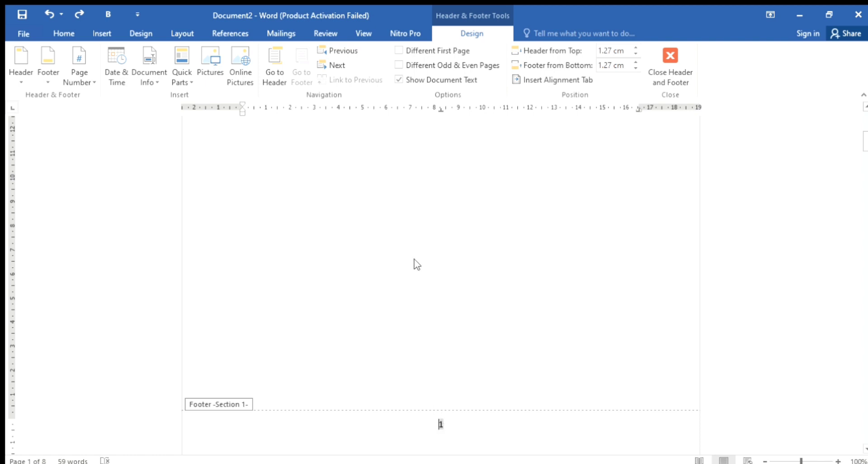
{"action": "left_click", "coordinate": [407, 49]}
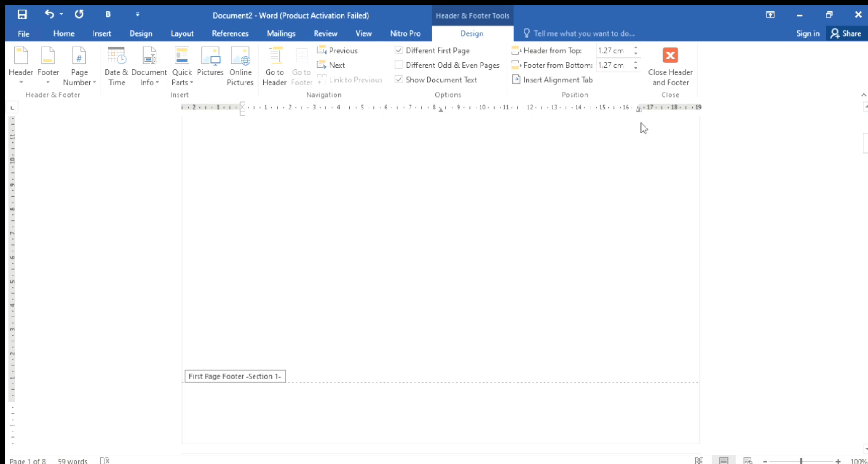
{"action": "left_click", "coordinate": [667, 56]}
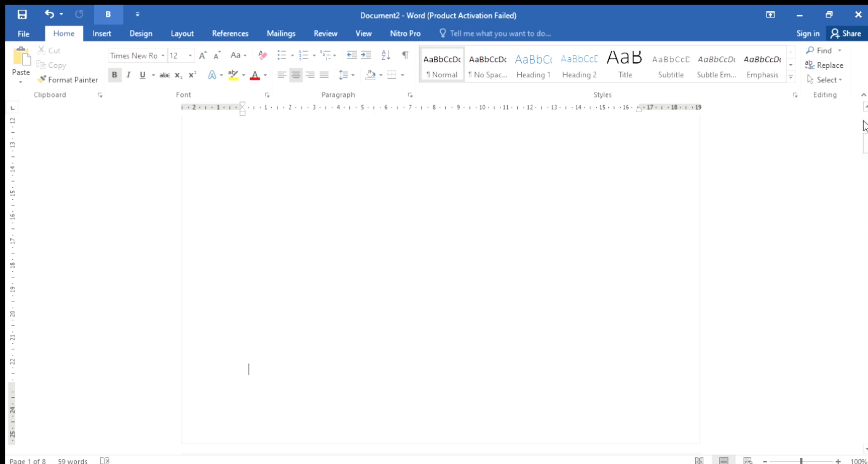
- Return to the start of the document and show its heading outline in the Navigation pane
{"action": "scroll", "coordinate": [863, 127], "scroll_direction": "up", "scroll_amount": 10}
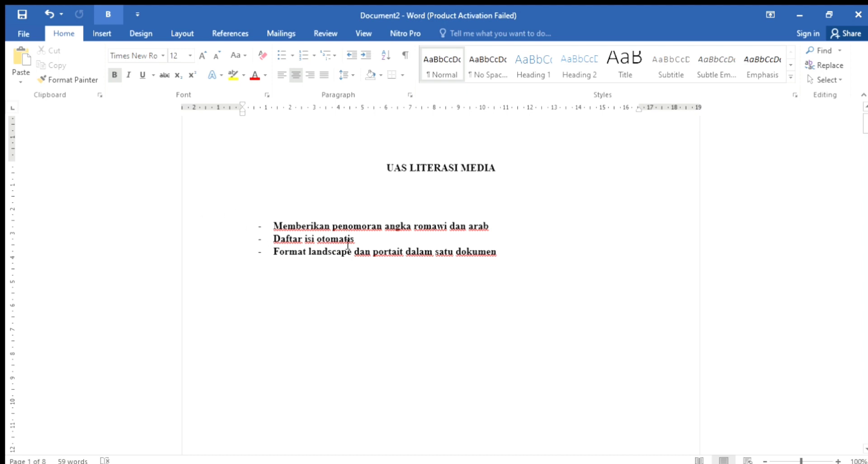
{"action": "key", "text": "ctrl+f"}
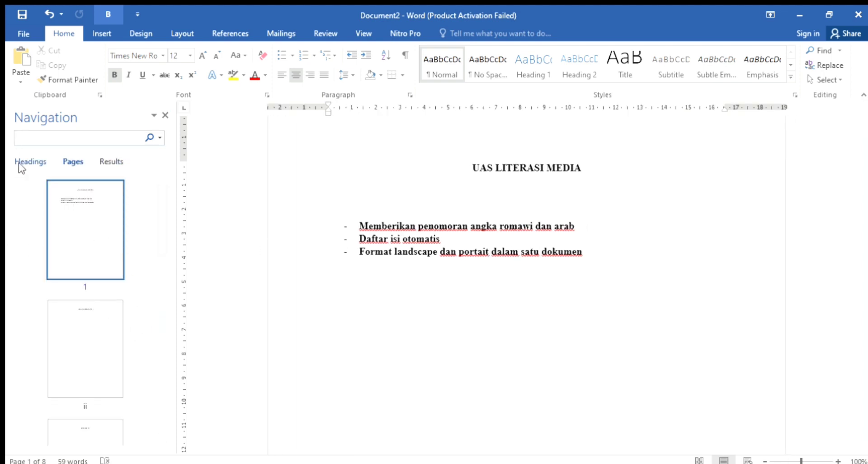
{"action": "left_click", "coordinate": [28, 153]}
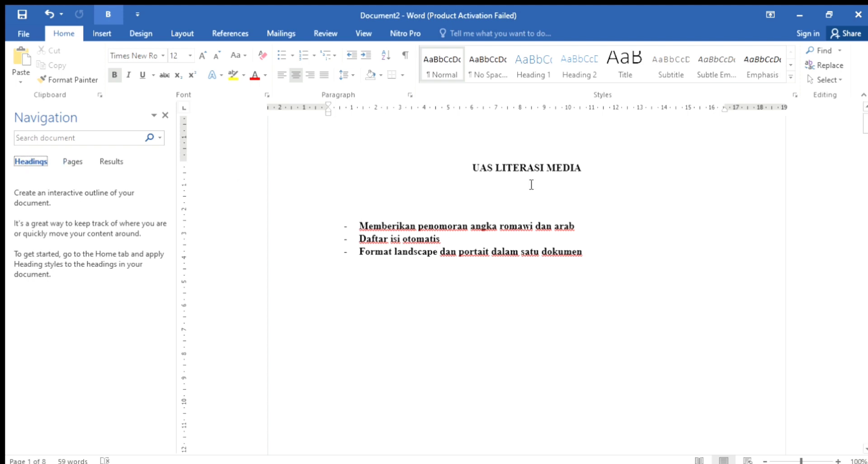
- Apply Heading 1 to the empty cover-page paragraph and redefine the style as centred, black Times New Roman, 12 pt
{"action": "left_click", "coordinate": [522, 63]}
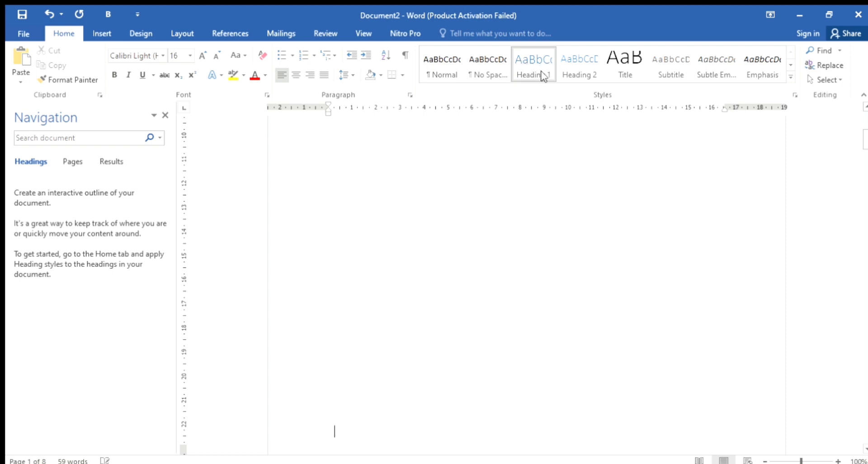
{"action": "left_click", "coordinate": [545, 75]}
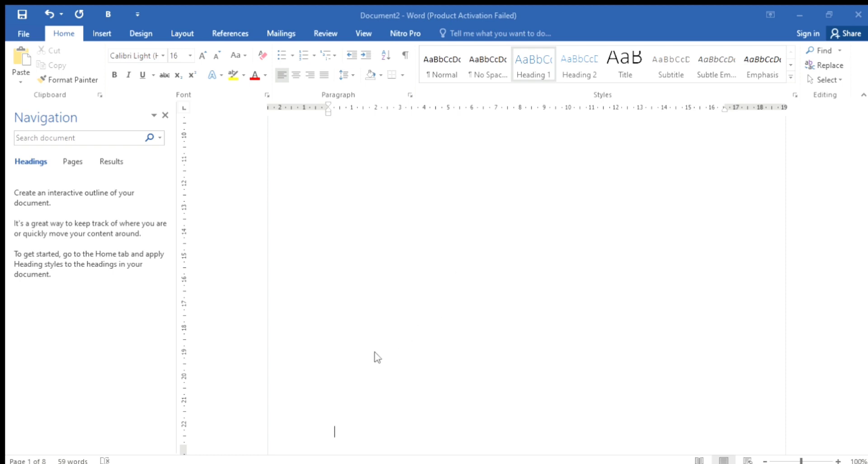
{"action": "left_click", "coordinate": [523, 390]}
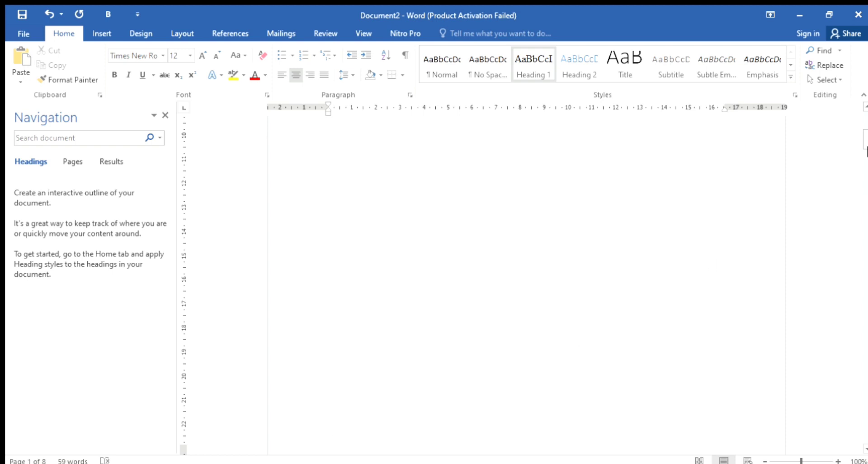
- Apply the Heading 1 style to the UAS LITERASI MEDIA title on the cover page
{"action": "scroll", "coordinate": [862, 125], "scroll_direction": "up", "scroll_amount": 8}
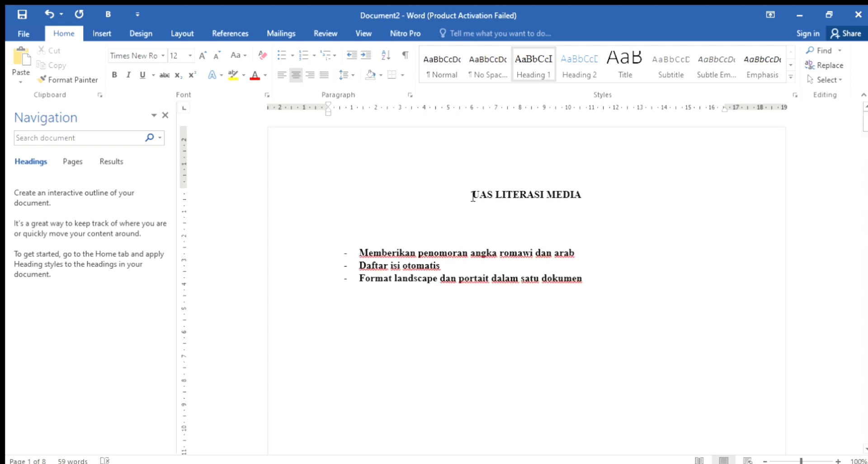
{"action": "left_click_drag", "start_coordinate": [472, 198], "coordinate": [578, 199]}
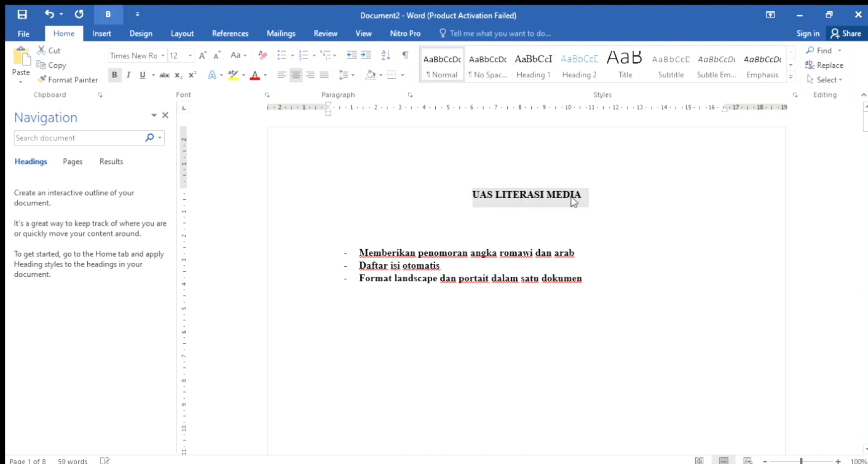
{"action": "left_click", "coordinate": [537, 63]}
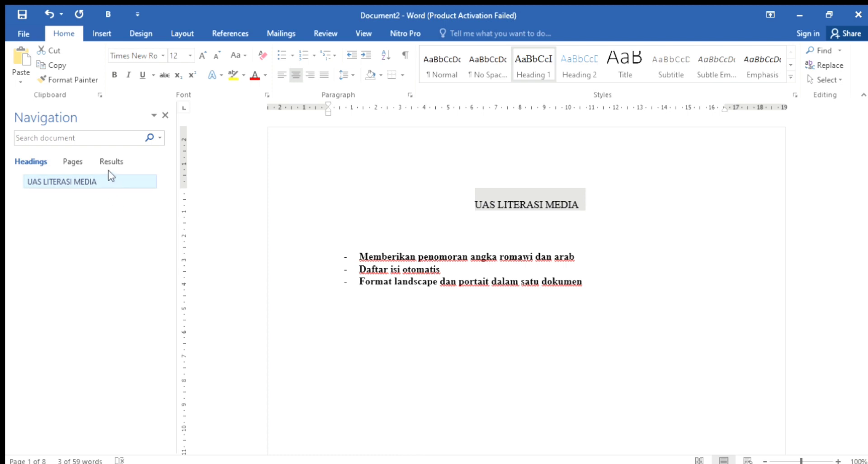
- Apply the Heading 1 style to the whole KATA PENGANTAR title
{"action": "scroll", "coordinate": [866, 231], "scroll_direction": "down", "scroll_amount": 10}
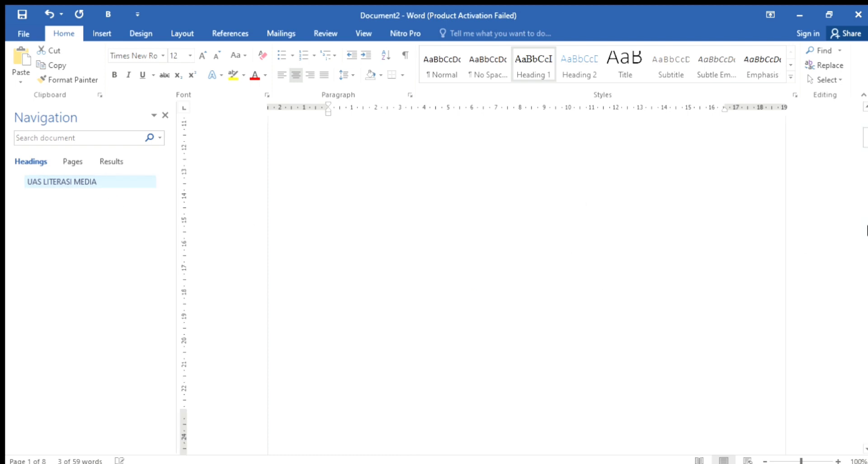
{"action": "scroll", "coordinate": [866, 231], "scroll_direction": "down", "scroll_amount": 10}
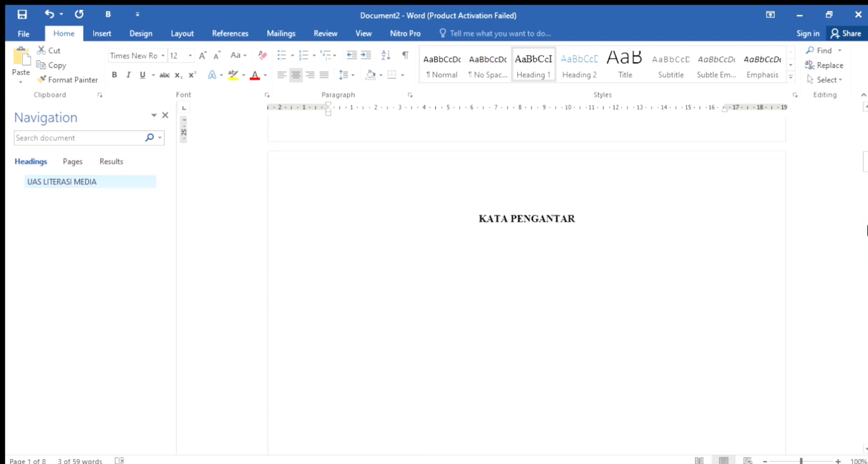
{"action": "double_click", "coordinate": [485, 215]}
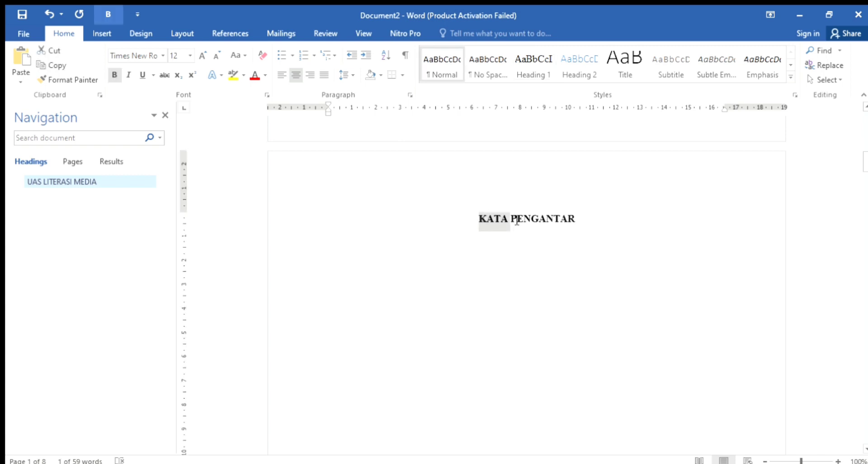
{"action": "left_click_drag", "start_coordinate": [530, 220], "coordinate": [473, 222]}
{"action": "left_click", "coordinate": [500, 220]}
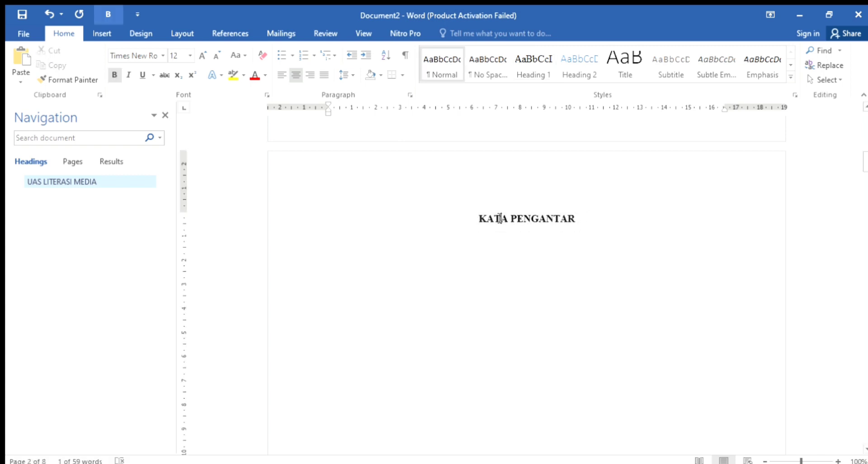
{"action": "left_click_drag", "start_coordinate": [487, 222], "coordinate": [559, 217]}
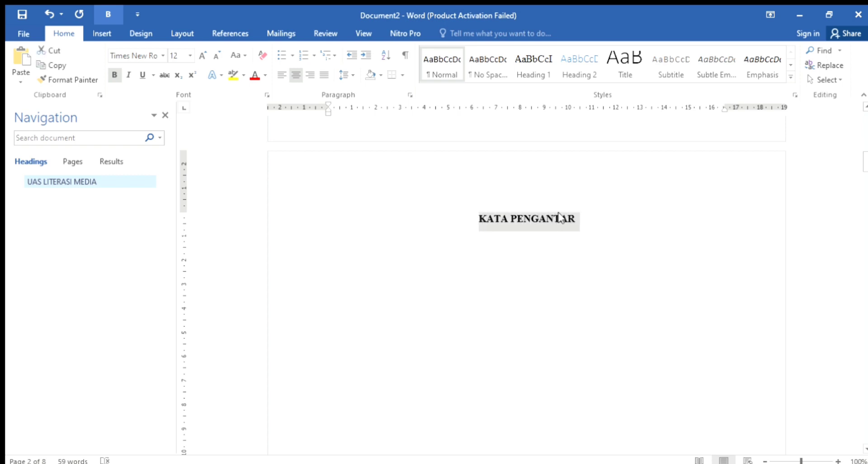
{"action": "left_click", "coordinate": [539, 57]}
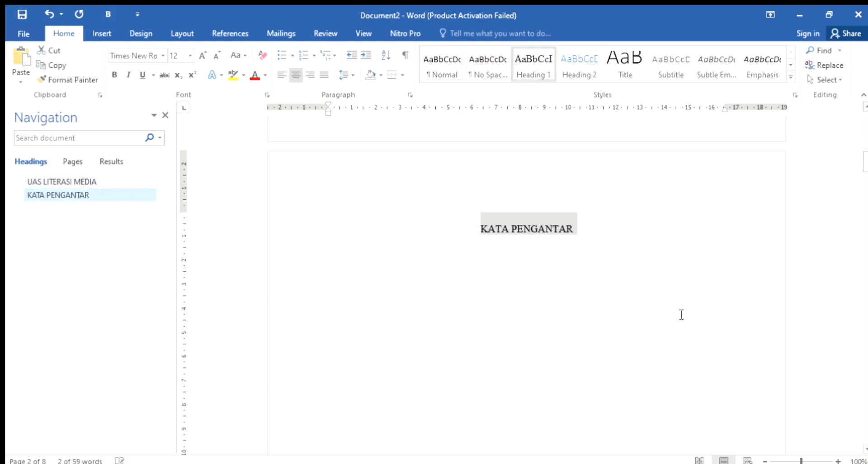
- Apply the Heading 1 style to the DAFTAR ISI title and the two-line BAB I PENDAHULUAN title
{"action": "scroll", "coordinate": [865, 302], "scroll_direction": "down", "scroll_amount": 10}
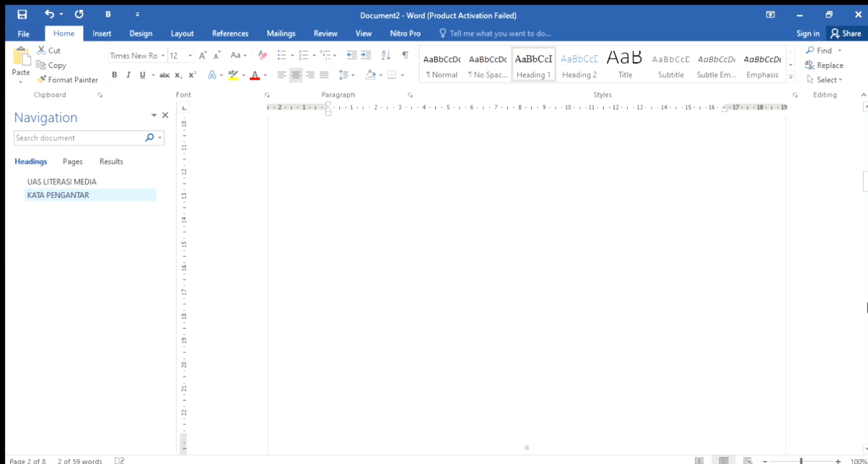
{"action": "scroll", "coordinate": [866, 308], "scroll_direction": "down", "scroll_amount": 20}
{"action": "left_click_drag", "start_coordinate": [510, 270], "coordinate": [548, 280]}
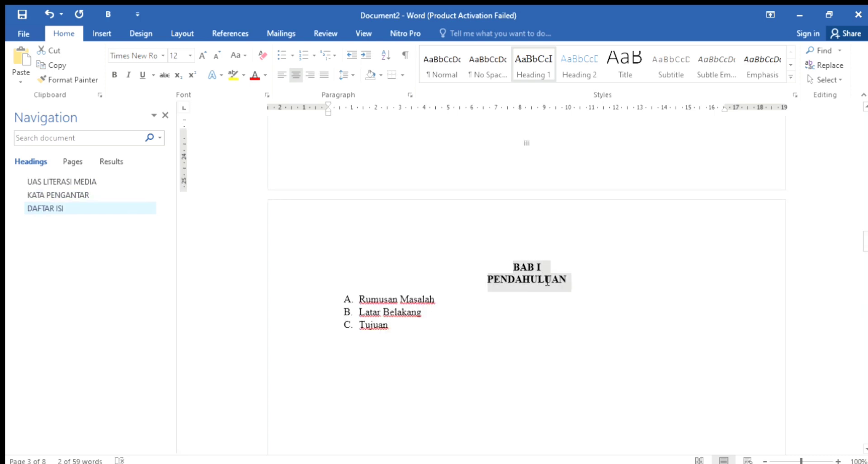
{"action": "left_click", "coordinate": [526, 70]}
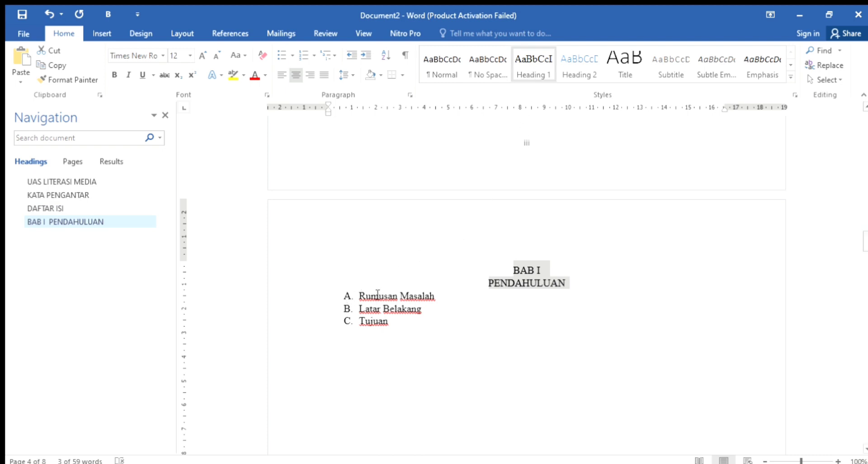
- Redefine the Heading 2 style as black Times New Roman, 12 pt
{"action": "left_click", "coordinate": [385, 321]}
{"action": "key", "text": "ctrl+b"}
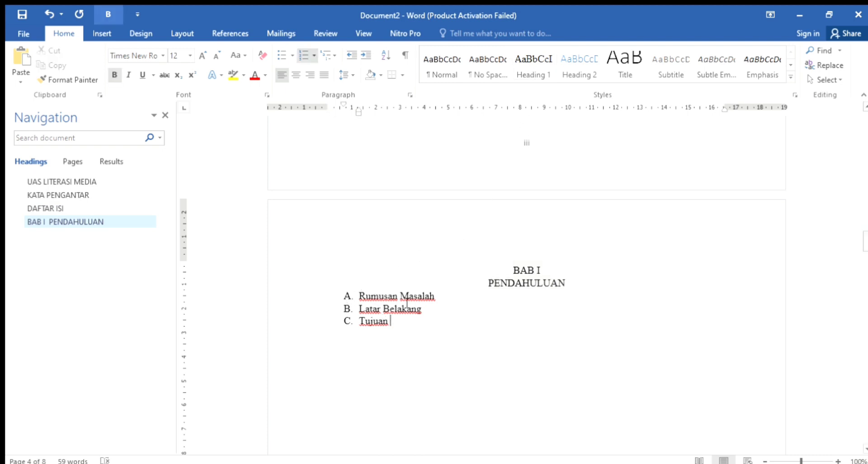
{"action": "left_click", "coordinate": [571, 59]}
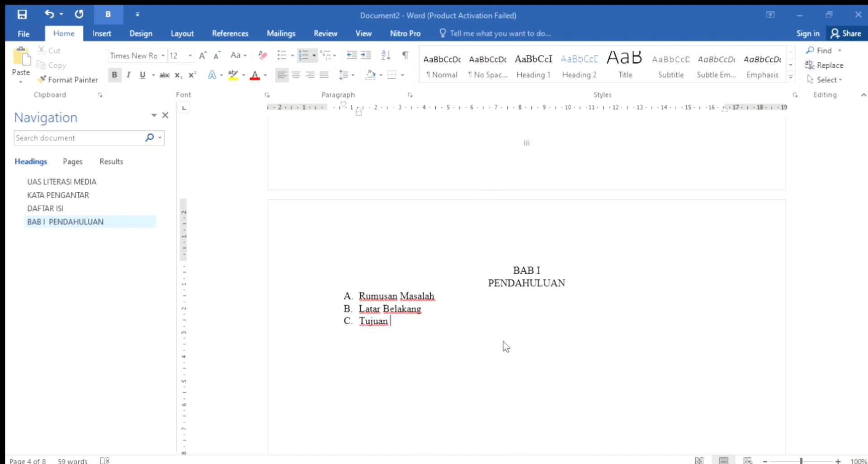
{"action": "left_click", "coordinate": [519, 386]}
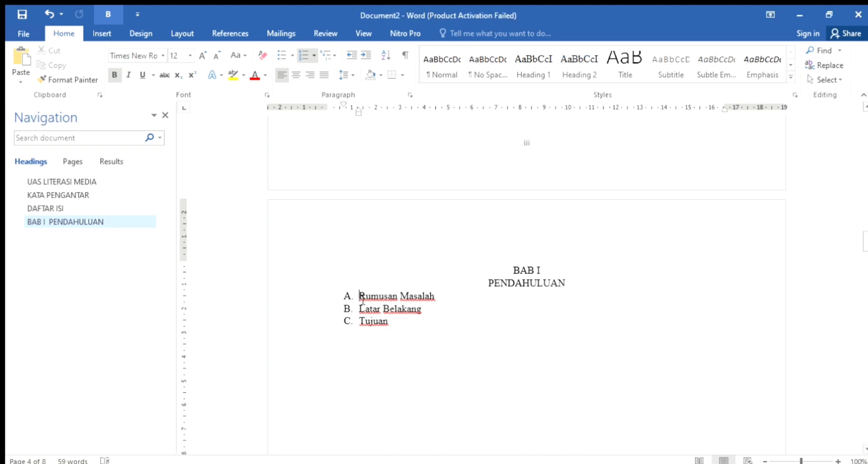
- Apply the Heading 2 style to the Rumusan Masalah, Latar Belakang and Tujuan subheadings under BAB I
{"action": "left_click_drag", "start_coordinate": [360, 293], "coordinate": [382, 325]}
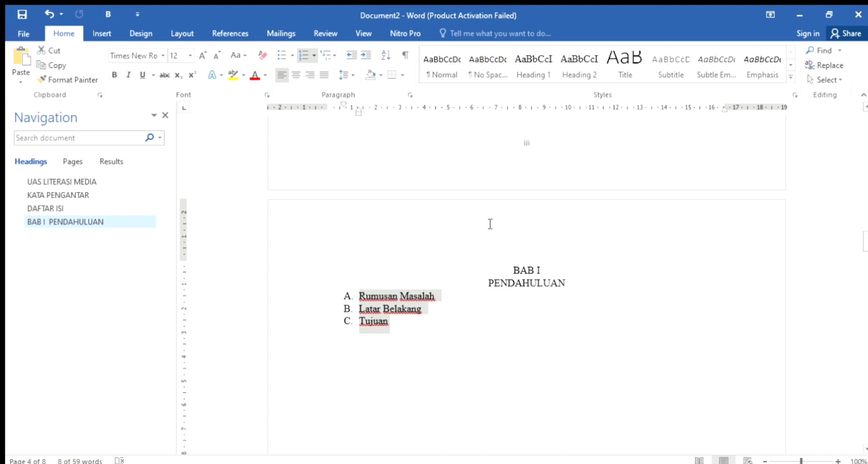
{"action": "left_click", "coordinate": [574, 62]}
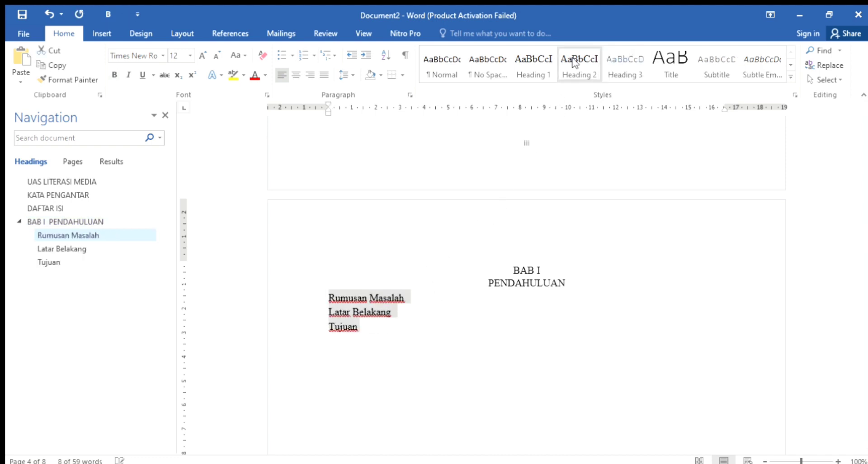
{"action": "left_click", "coordinate": [463, 314]}
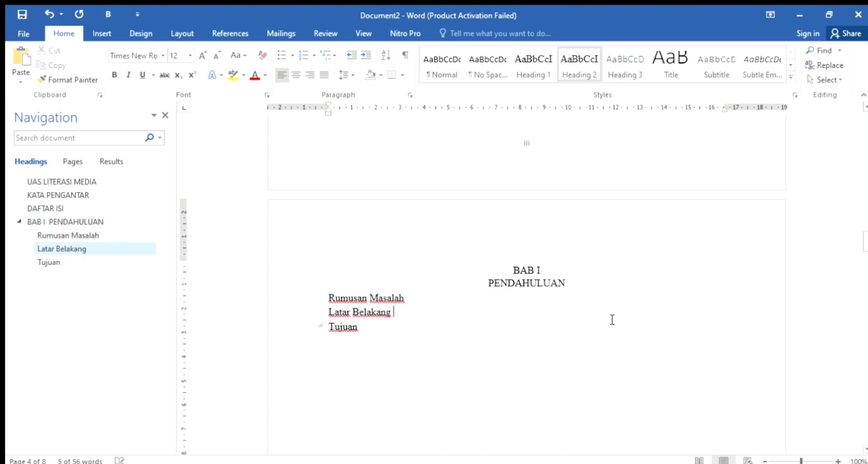
- Apply the Heading 1 style to the two-line BAB II PEMBAHASAN title
{"action": "scroll", "coordinate": [506, 270], "scroll_direction": "down", "scroll_amount": 15}
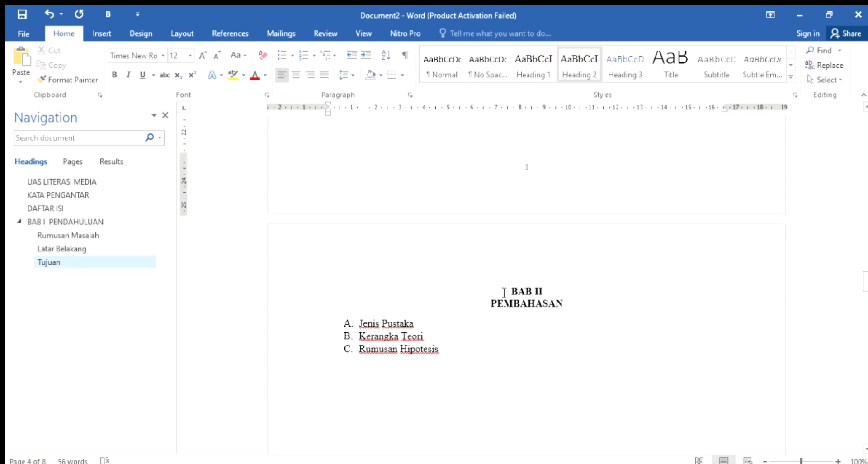
{"action": "left_click_drag", "start_coordinate": [506, 291], "coordinate": [570, 308]}
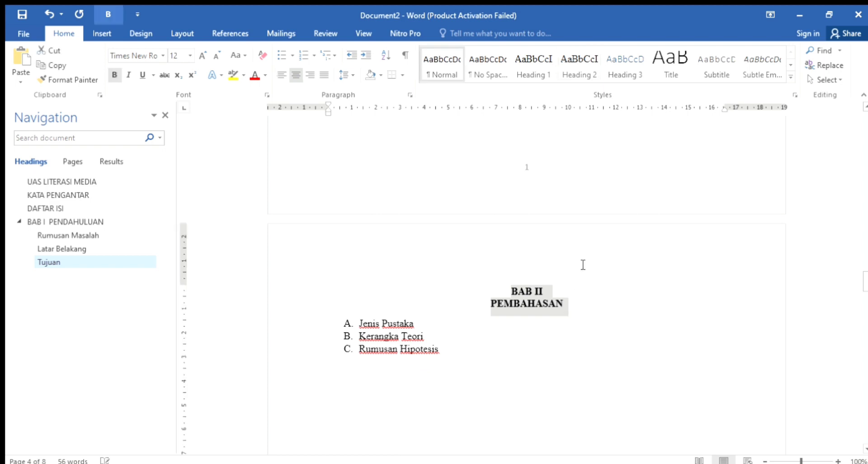
{"action": "left_click", "coordinate": [535, 67]}
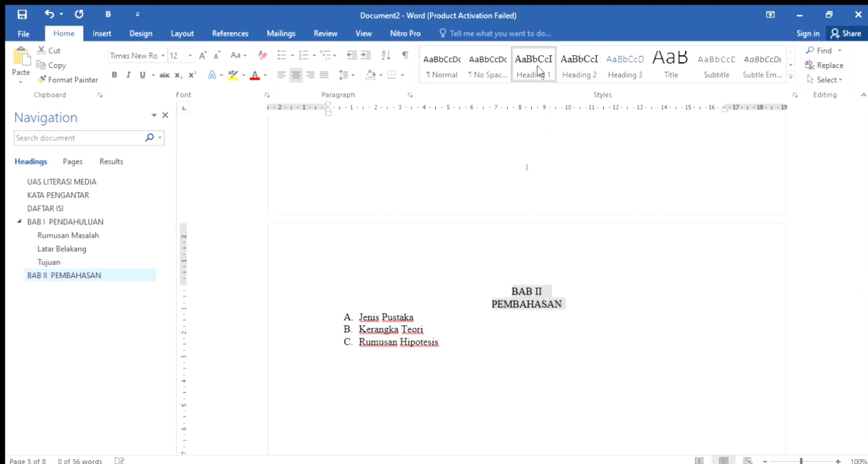
- Apply the Heading 2 style to the Jenis Pustaka, Kerangka Teori and Rumusan Hipotesis subheadings under BAB II
{"action": "left_click", "coordinate": [357, 318]}
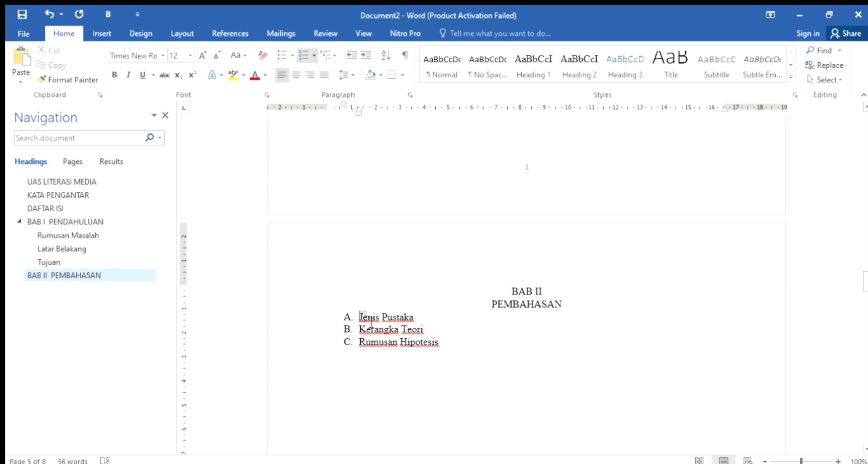
{"action": "left_click_drag", "start_coordinate": [370, 322], "coordinate": [439, 343]}
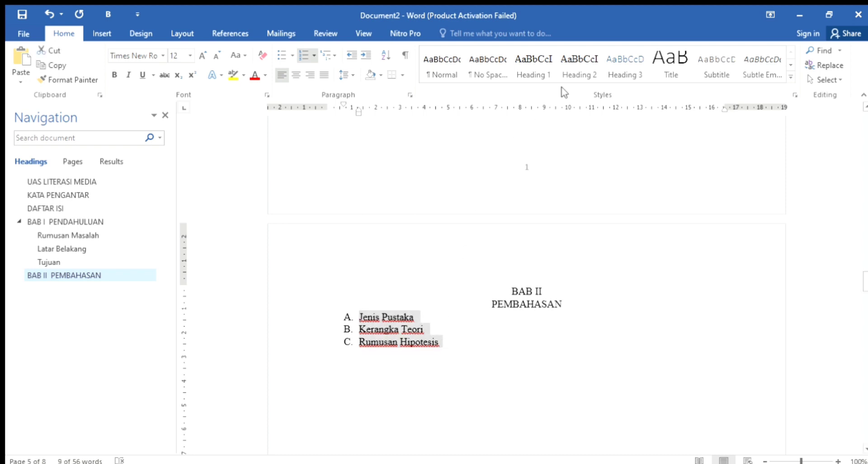
{"action": "left_click", "coordinate": [582, 63]}
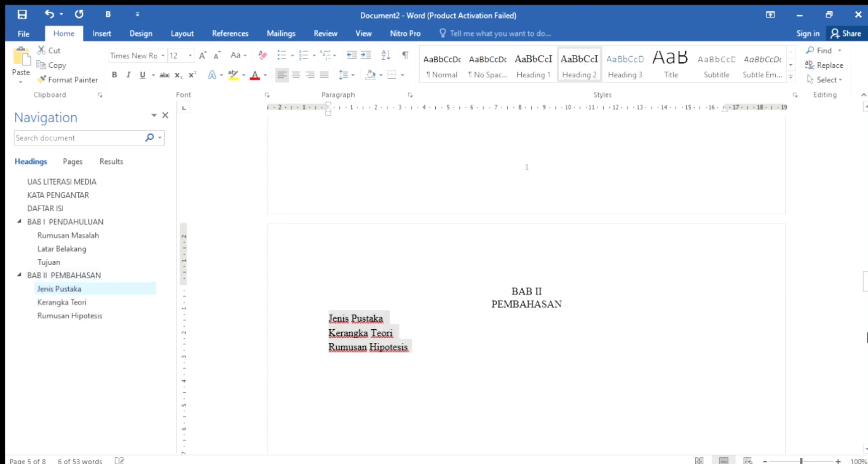
- Apply the Heading 1 style to the two-line BAB III PENUTUP title
{"action": "left_click", "coordinate": [863, 347]}
{"action": "left_click", "coordinate": [863, 347]}
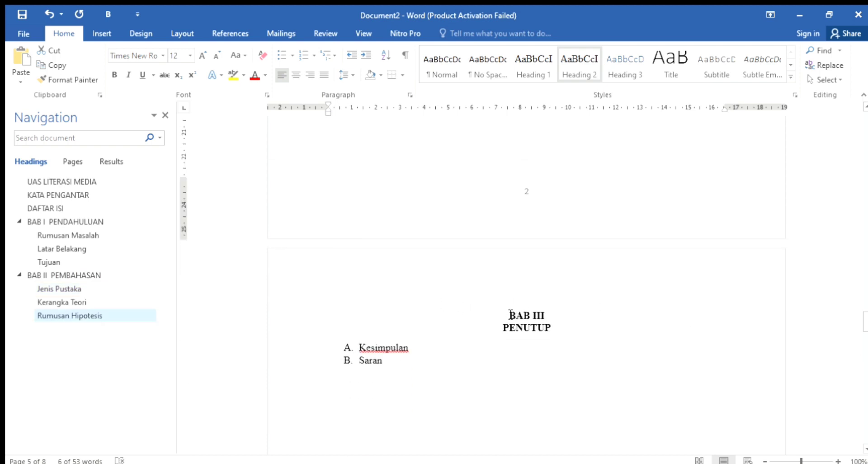
{"action": "left_click_drag", "start_coordinate": [510, 311], "coordinate": [554, 337]}
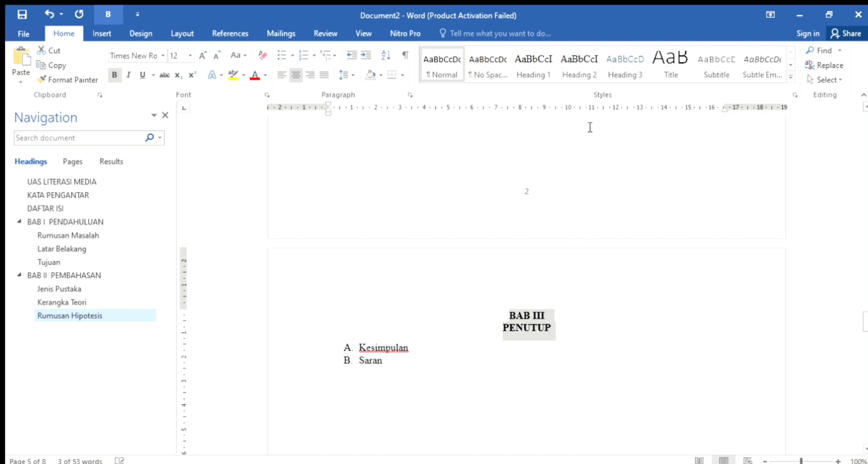
{"action": "left_click", "coordinate": [533, 73]}
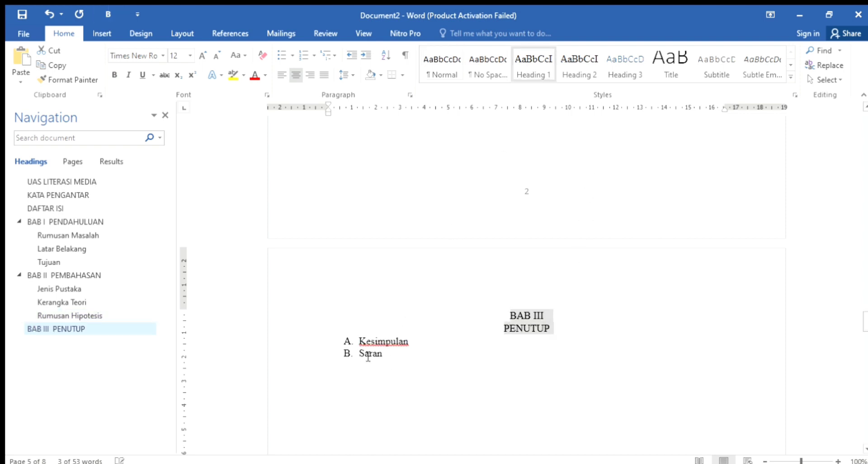
- Apply Heading 2 to Kesimpulan and Saran under BAB III, and Heading 1 to the DAFTAR PUSTAKA and LANDSCAPE titles
{"action": "left_click_drag", "start_coordinate": [362, 340], "coordinate": [382, 353]}
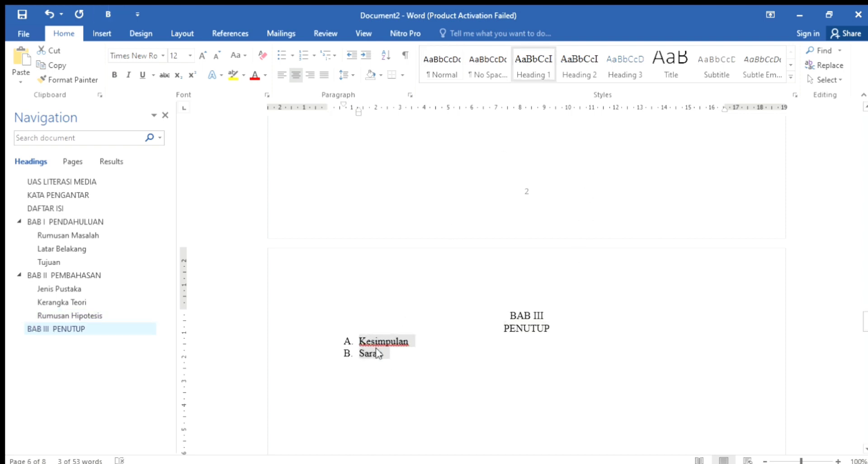
{"action": "left_click", "coordinate": [565, 61]}
{"action": "left_click", "coordinate": [566, 61]}
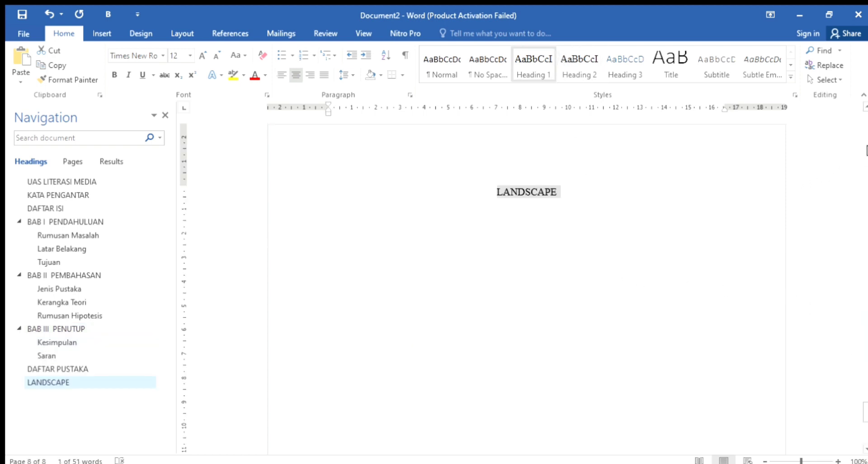
- Insert an automatic table of contents below the DAFTAR ISI title
{"action": "left_click", "coordinate": [867, 150]}
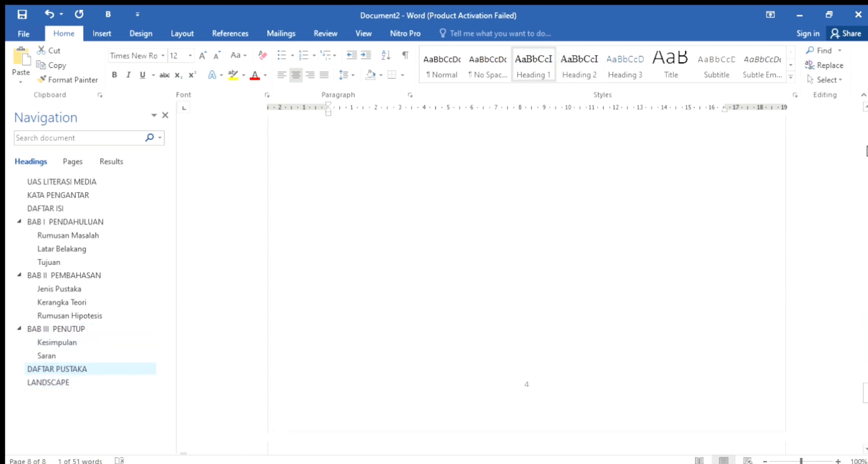
{"action": "left_click", "coordinate": [40, 209]}
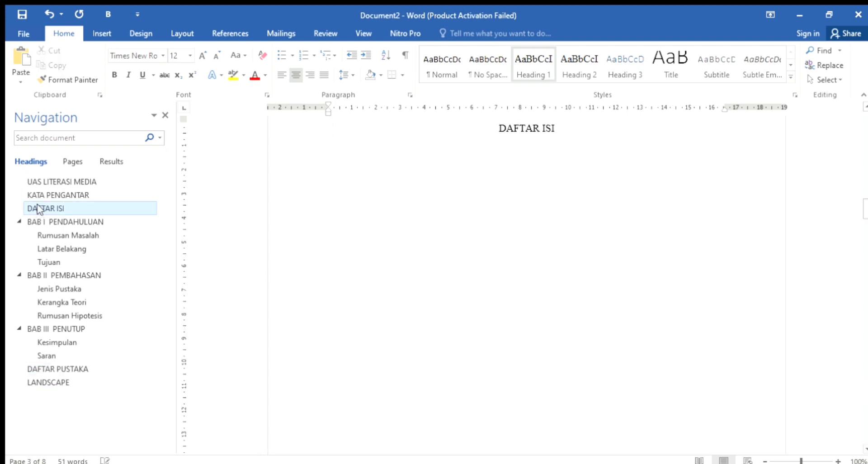
{"action": "left_click", "coordinate": [528, 176]}
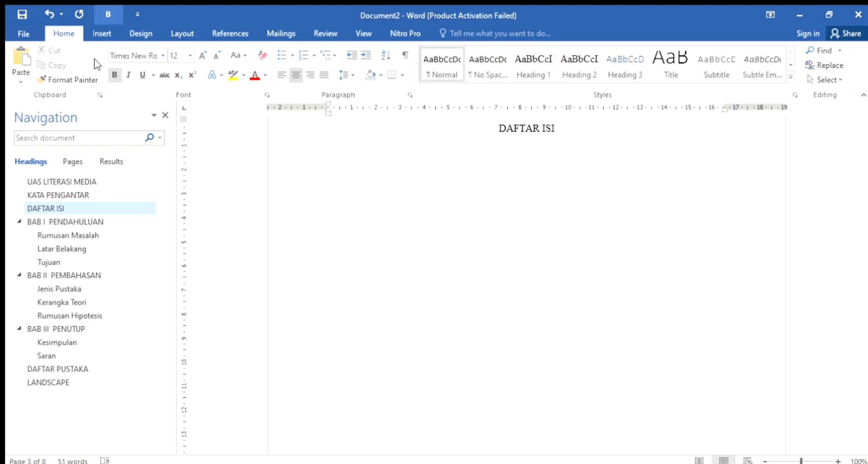
{"action": "left_click", "coordinate": [234, 28]}
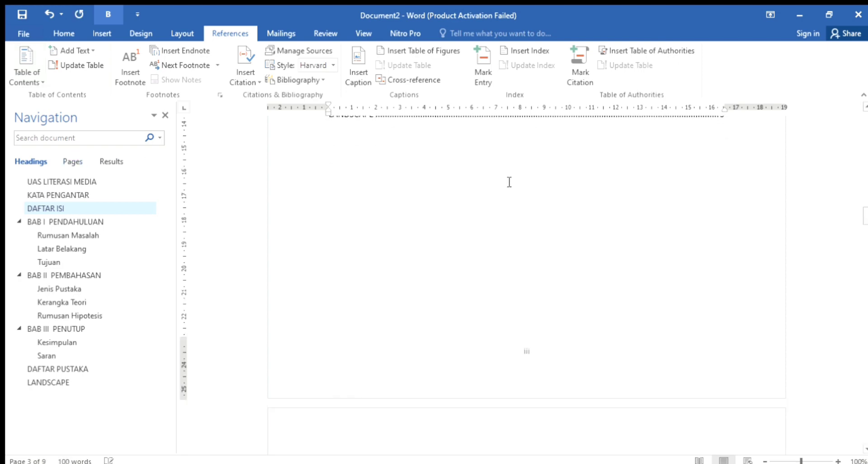
- Delete the Contents title text above the entries of the inserted table of contents
{"action": "scroll", "coordinate": [865, 182], "scroll_direction": "up", "scroll_amount": 10}
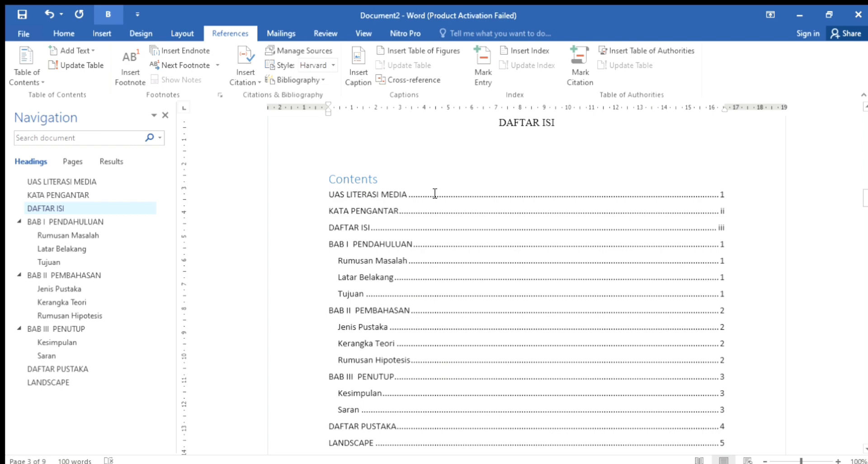
{"action": "left_click", "coordinate": [383, 187]}
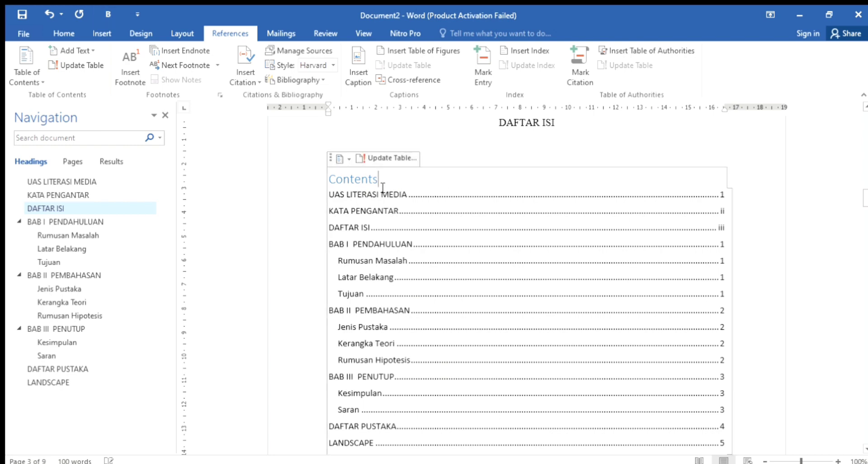
{"action": "key", "text": "BackSpace"}
{"action": "key", "text": "BackSpace"}
{"action": "key", "text": "BackSpace"}
{"action": "key", "text": "BackSpace"}
{"action": "key", "text": "BackSpace"}
{"action": "key", "text": "BackSpace"}
{"action": "key", "text": "BackSpace"}
{"action": "key", "text": "BackSpace"}
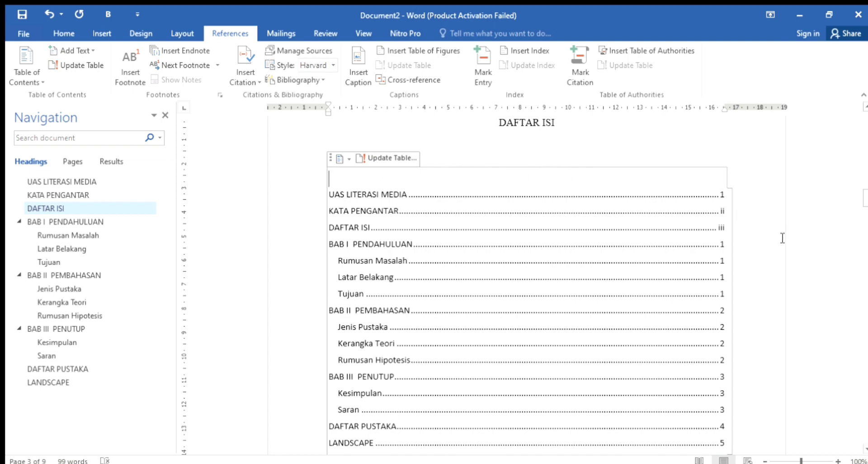
- Zoom the document out to 86% and close the Navigation pane
{"action": "left_click", "coordinate": [865, 249]}
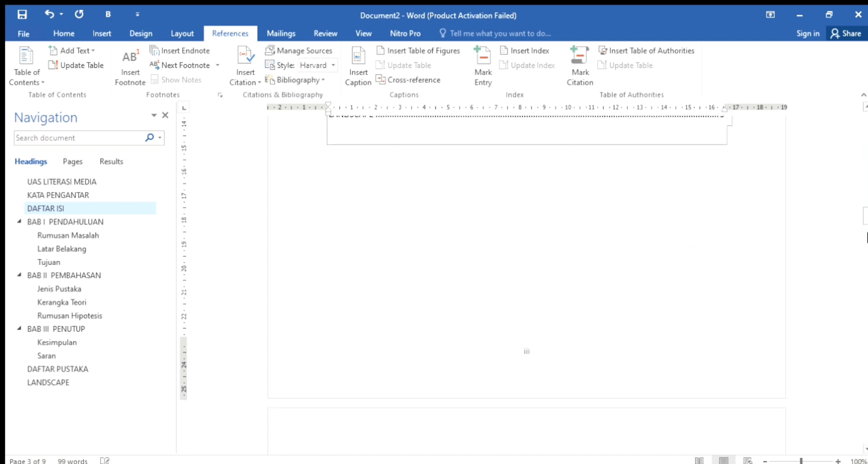
{"action": "left_click", "coordinate": [863, 188]}
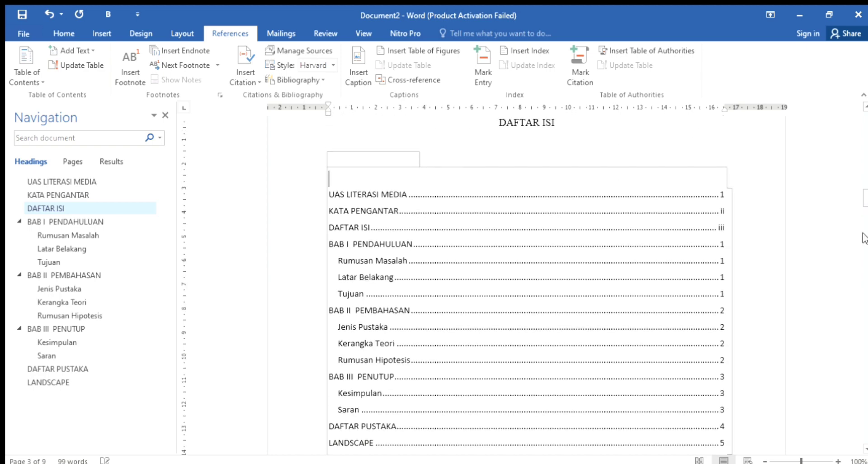
{"action": "left_click", "coordinate": [794, 460]}
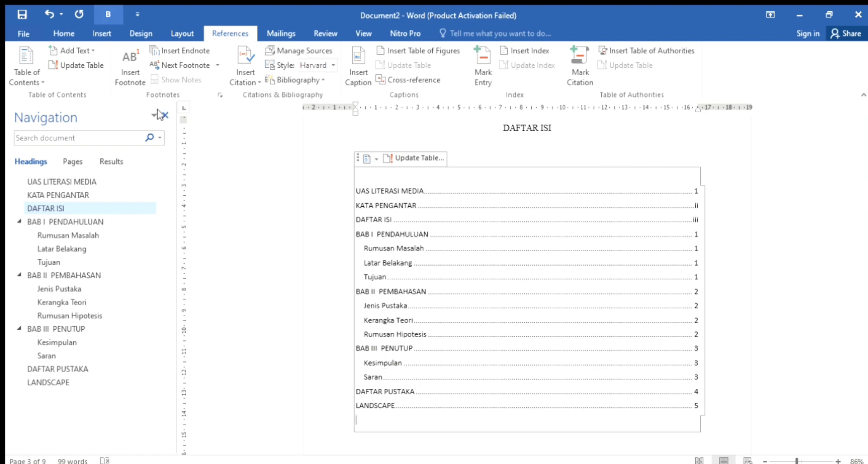
{"action": "left_click", "coordinate": [163, 115]}
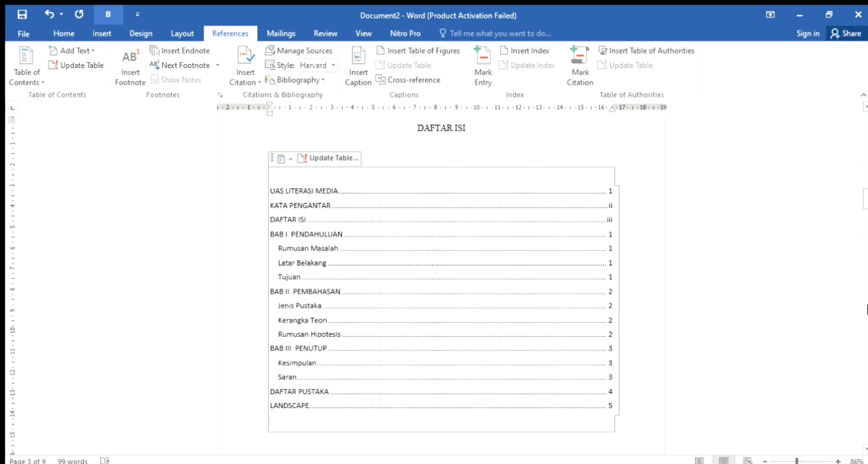
- Change only the last page, titled LANDSCAPE, to landscape orientation, keeping the preceding pages in portrait
{"action": "scroll", "coordinate": [867, 309], "scroll_direction": "down", "scroll_amount": 10}
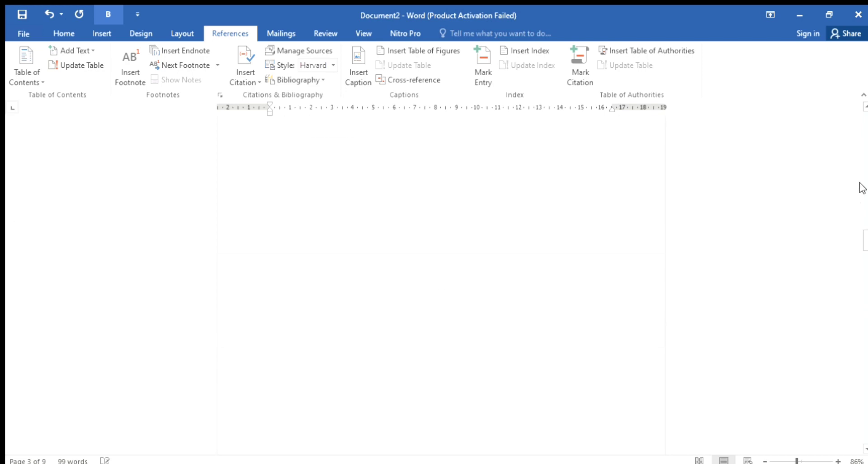
{"action": "scroll", "coordinate": [861, 187], "scroll_direction": "up", "scroll_amount": 5}
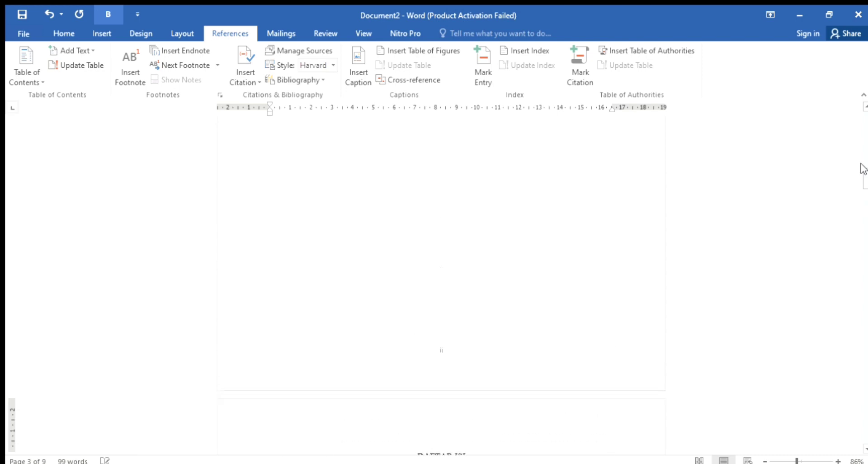
{"action": "left_click_drag", "start_coordinate": [862, 169], "coordinate": [862, 116]}
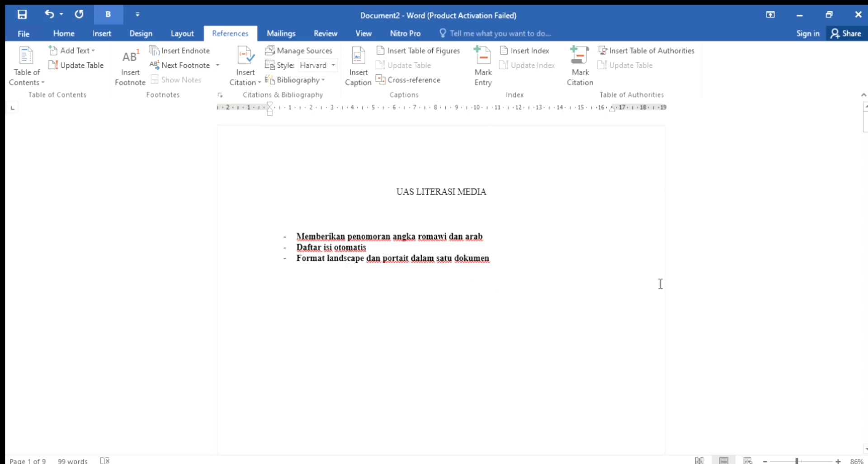
{"action": "scroll", "coordinate": [864, 373], "scroll_direction": "down", "scroll_amount": 20}
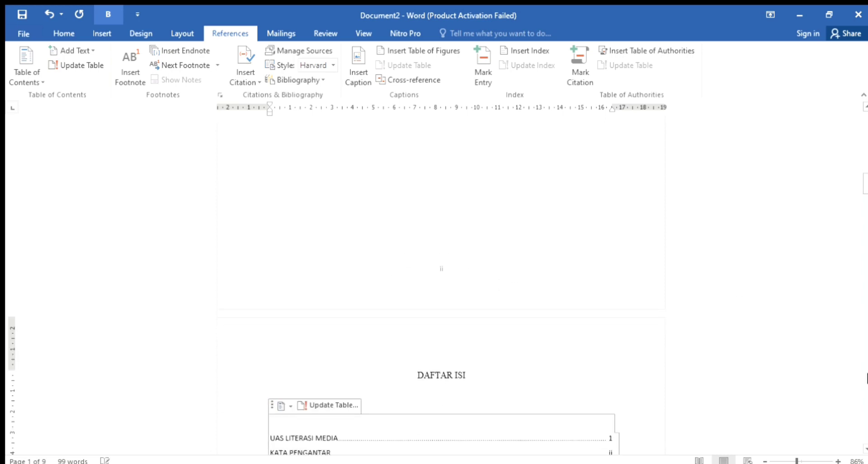
{"action": "scroll", "coordinate": [864, 383], "scroll_direction": "down", "scroll_amount": 15}
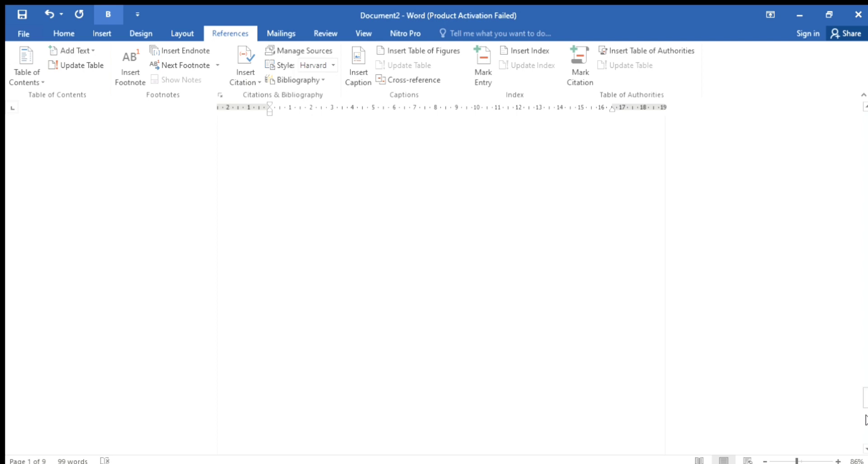
{"action": "scroll", "coordinate": [866, 420], "scroll_direction": "down", "scroll_amount": 5}
{"action": "left_click", "coordinate": [326, 415]}
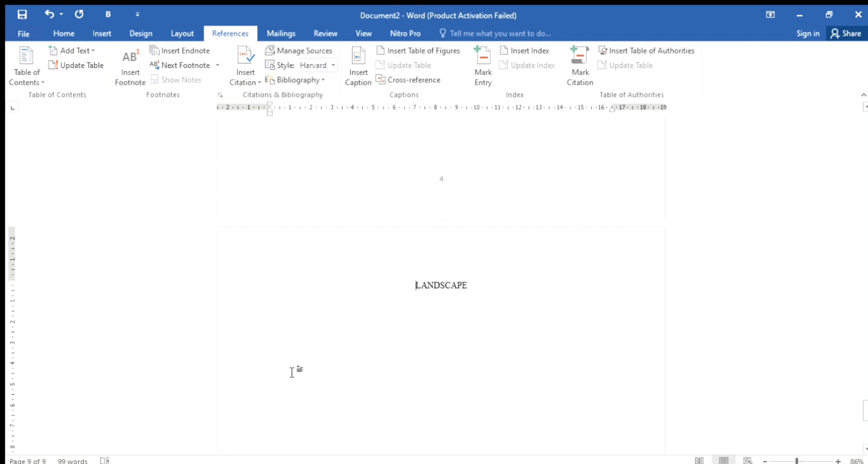
{"action": "left_click", "coordinate": [183, 33]}
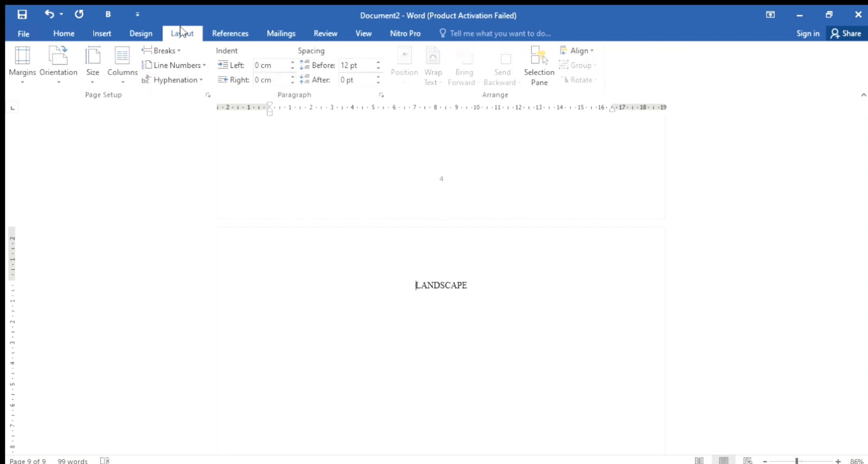
{"action": "left_click", "coordinate": [207, 96]}
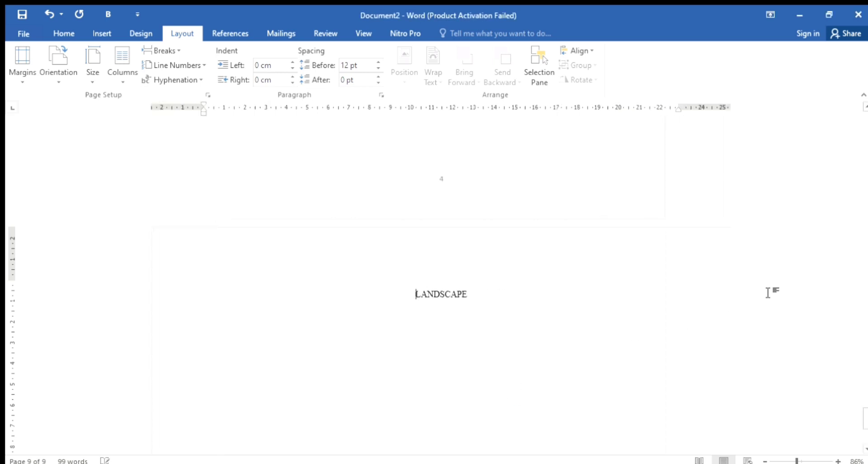
- Review the page orientation and numbering from the LANDSCAPE page back to the UAS LITERASI MEDIA cover page
{"action": "left_click", "coordinate": [867, 265]}
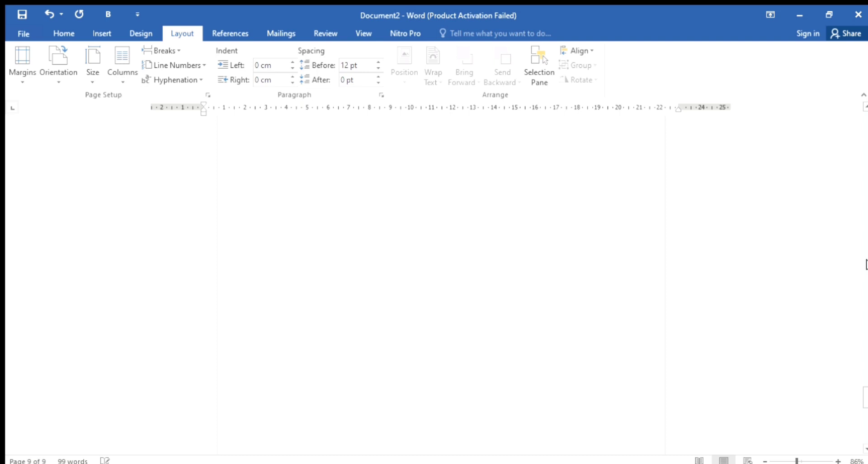
{"action": "left_click", "coordinate": [866, 220]}
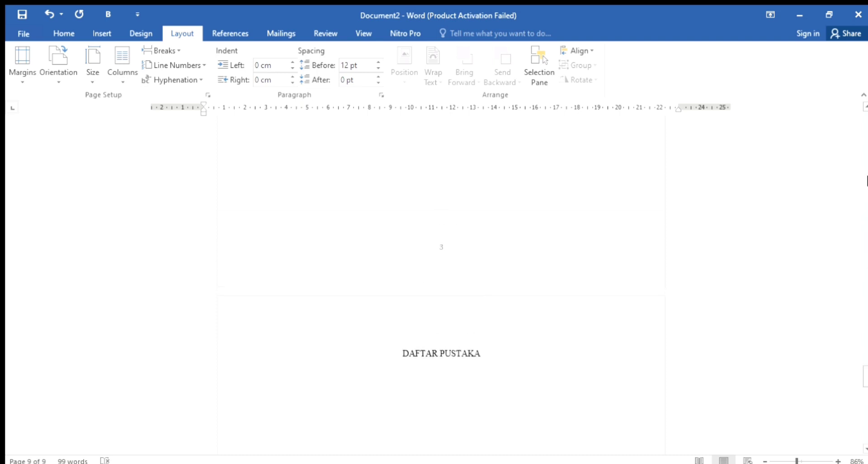
{"action": "left_click", "coordinate": [866, 180]}
{"action": "left_click", "coordinate": [866, 181]}
{"action": "left_click", "coordinate": [866, 181]}
{"action": "left_click", "coordinate": [866, 180]}
{"action": "left_click", "coordinate": [867, 180]}
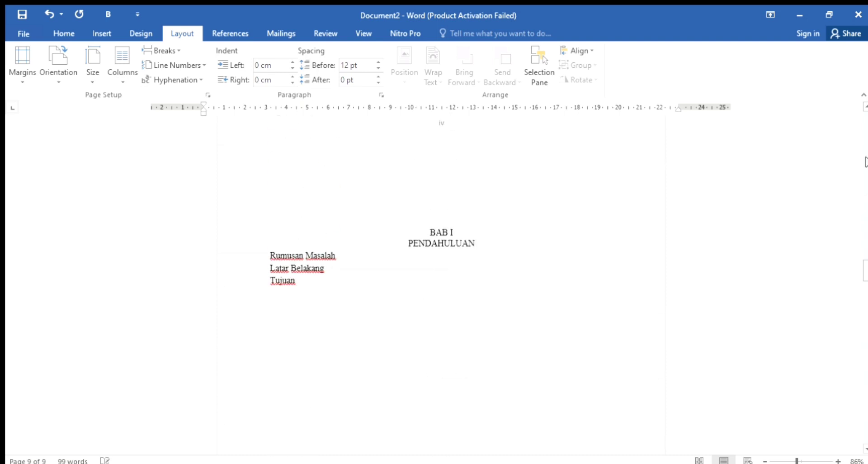
{"action": "left_click", "coordinate": [866, 145]}
{"action": "left_click", "coordinate": [867, 143]}
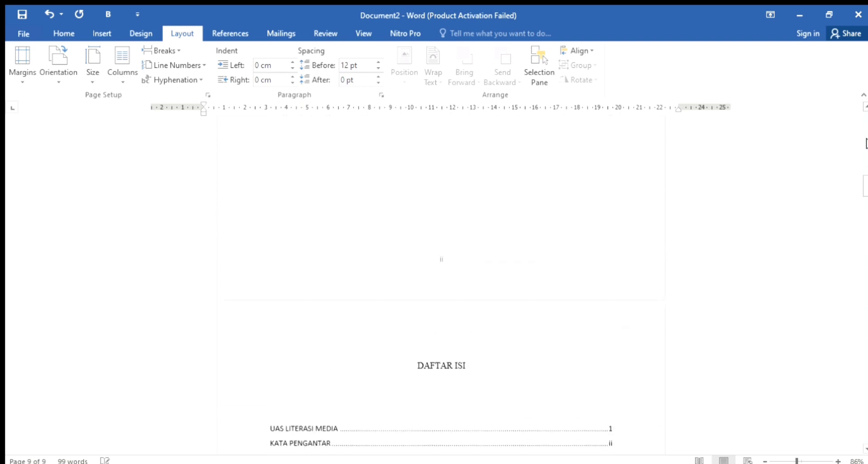
{"action": "left_click", "coordinate": [867, 142]}
{"action": "left_click", "coordinate": [866, 141]}
{"action": "left_click", "coordinate": [865, 134]}
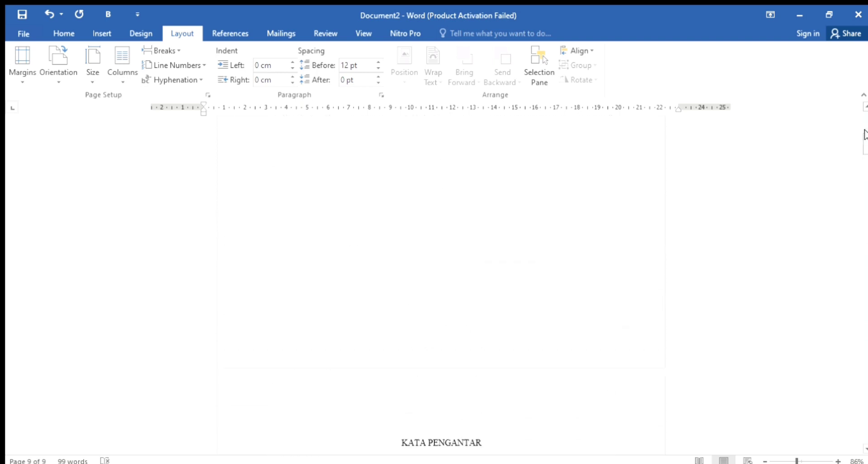
{"action": "left_click", "coordinate": [864, 127]}
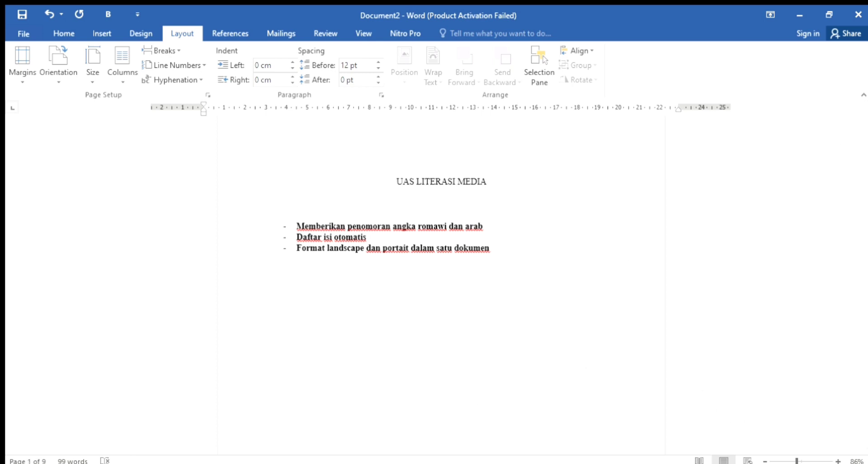
- Zoom the document out to 48% and compare the portrait pages with the final landscape page
{"action": "left_click", "coordinate": [779, 459]}
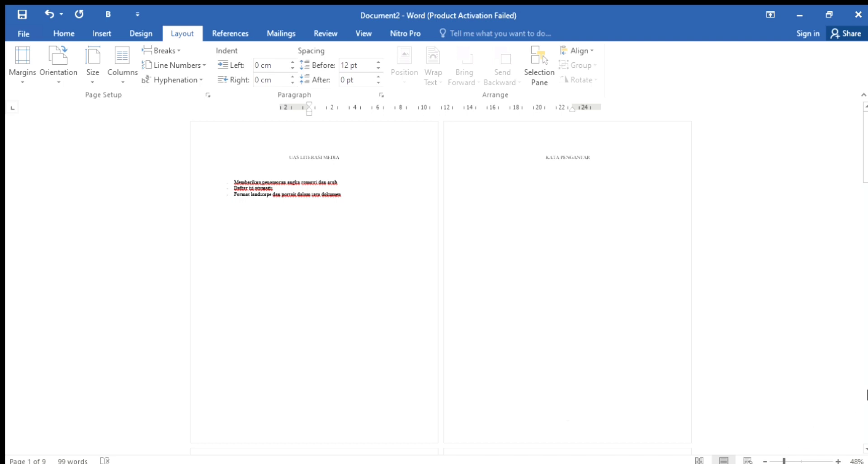
{"action": "left_click", "coordinate": [864, 397]}
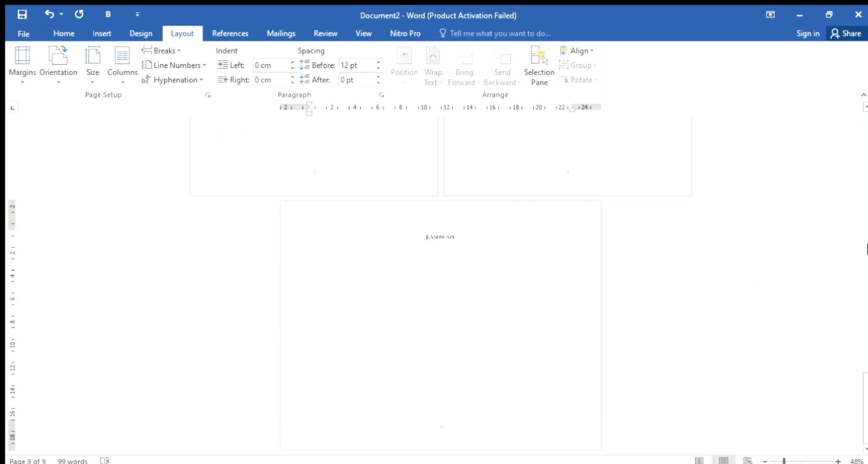
{"action": "left_click", "coordinate": [863, 132]}
{"action": "left_click", "coordinate": [863, 117]}
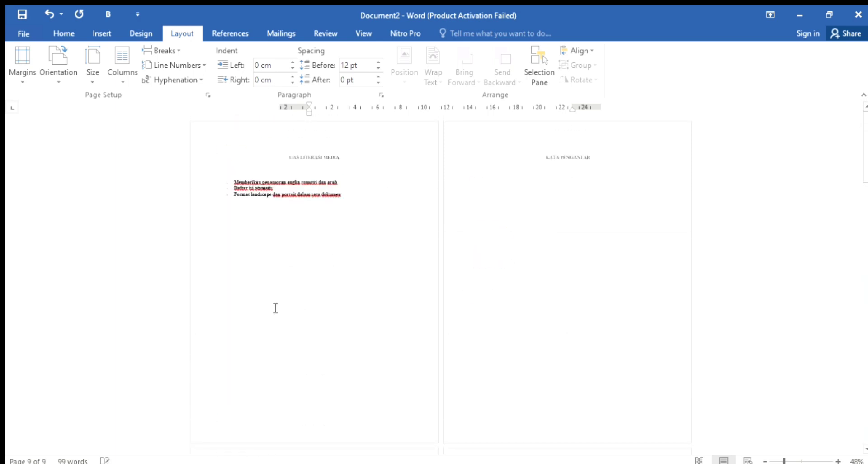
- Place the cursor on the cover page, zoom the document in to 96% and show the UAS LITERASI MEDIA title
{"action": "left_click", "coordinate": [302, 298]}
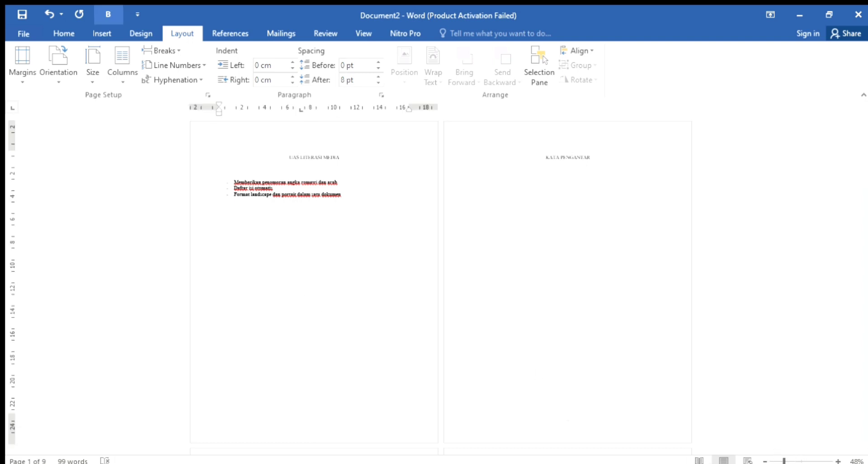
{"action": "left_click", "coordinate": [797, 459]}
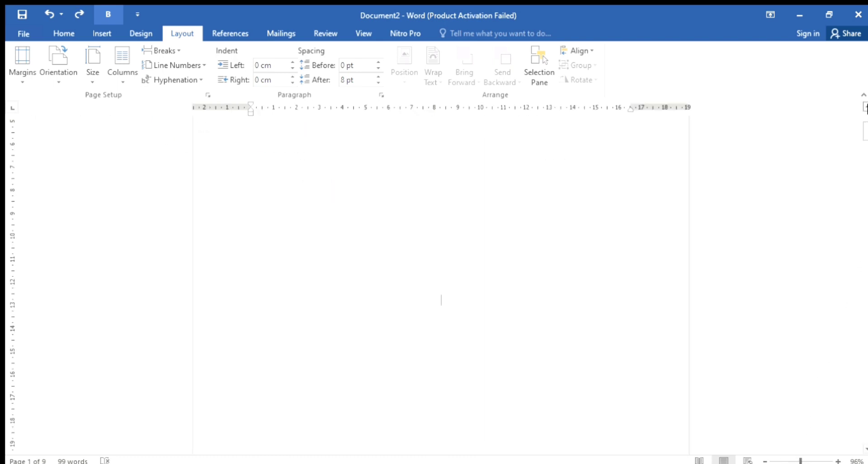
{"action": "scroll", "coordinate": [863, 107], "scroll_direction": "up", "scroll_amount": 3}
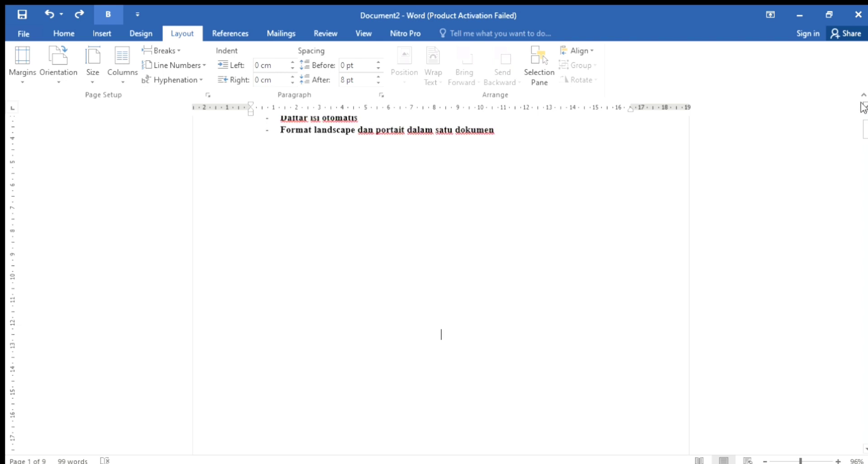
{"action": "scroll", "coordinate": [862, 107], "scroll_direction": "up", "scroll_amount": 3}
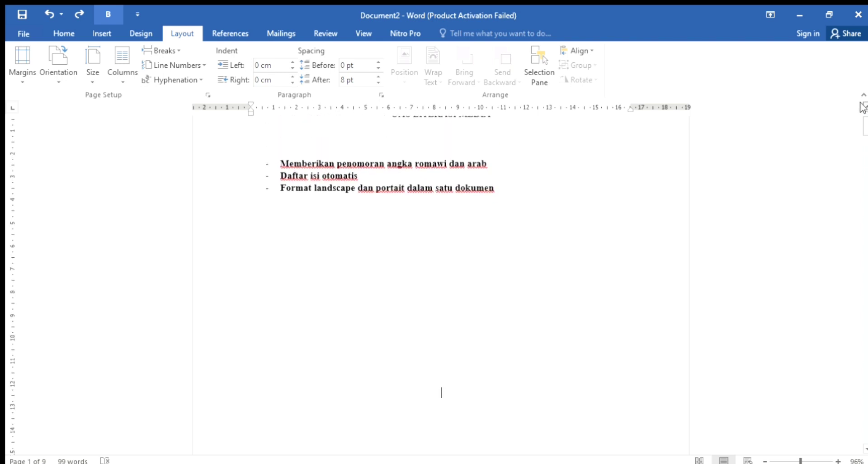
{"action": "scroll", "coordinate": [863, 111], "scroll_direction": "up", "scroll_amount": 4}
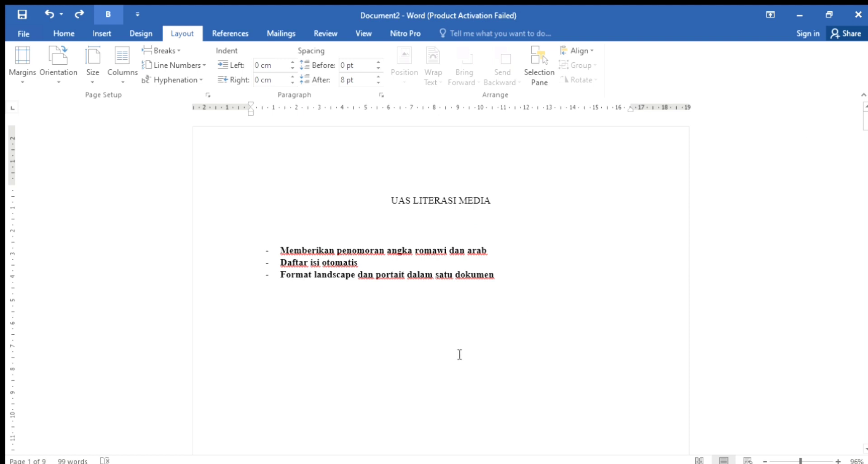